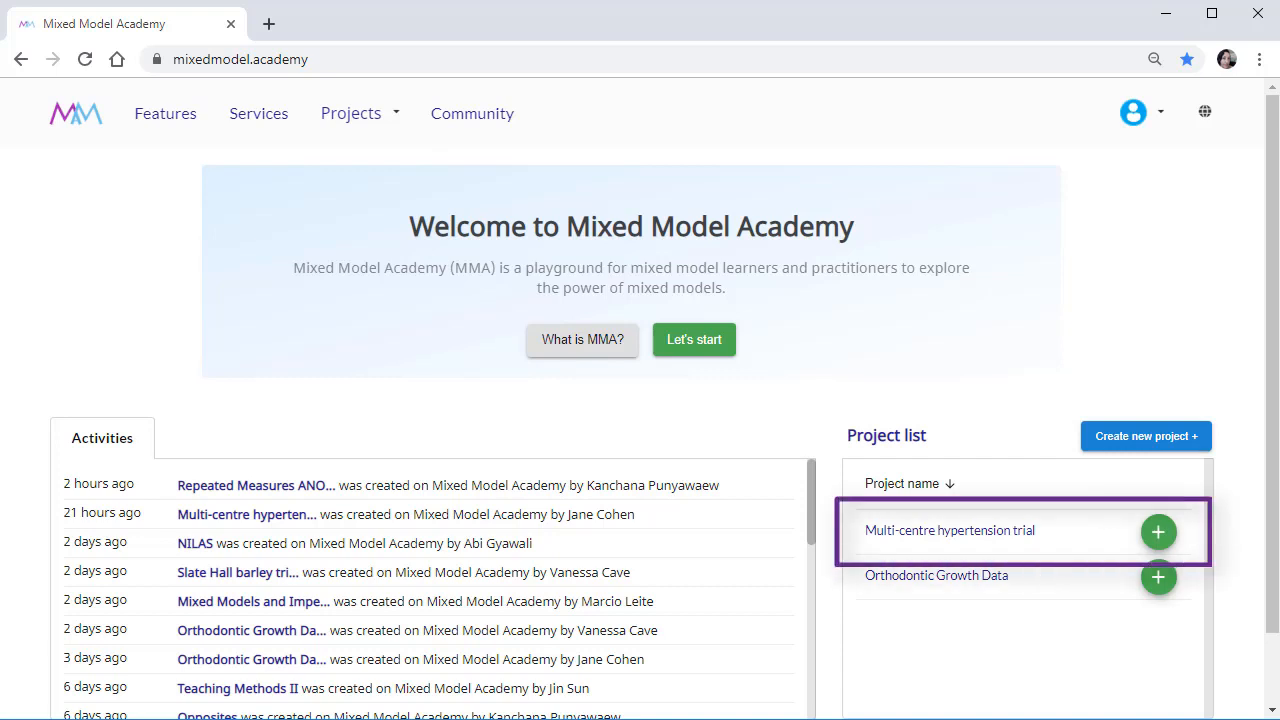
Open the Multi-centre hypertension trial project and preview the data in its Hypertension file.
click(1022, 537)
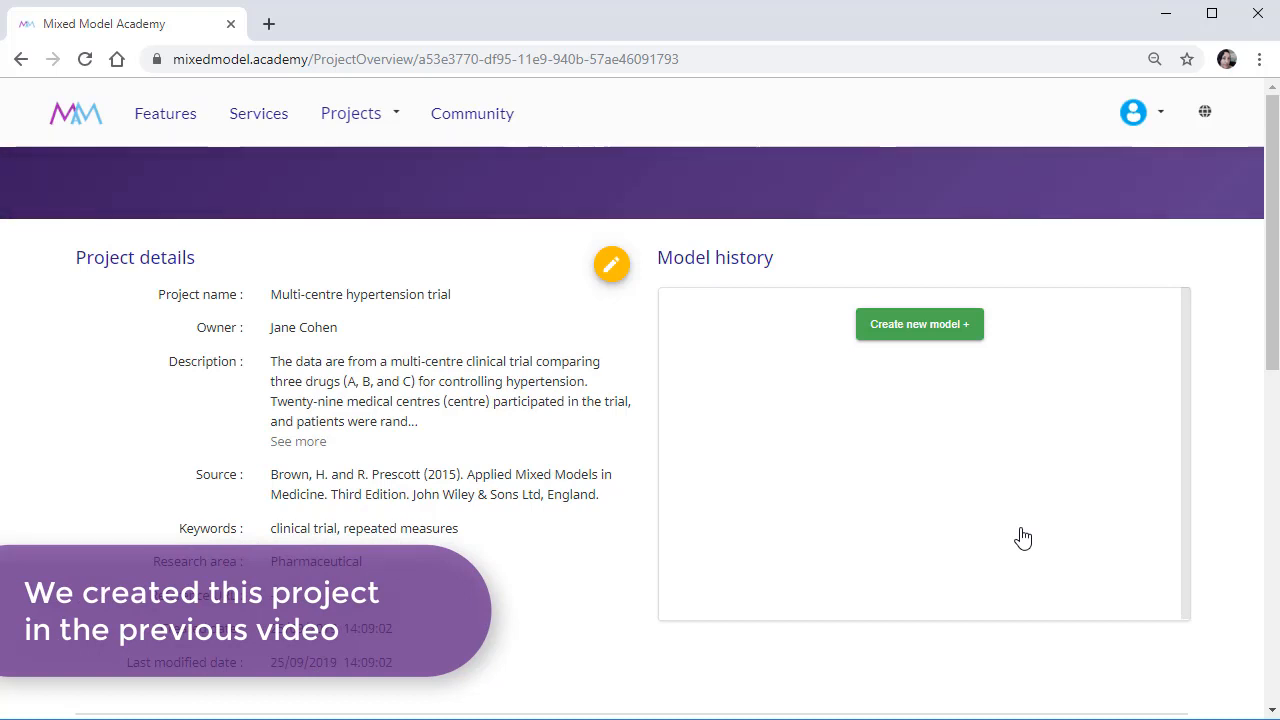
drag(1272, 330, 1252, 450)
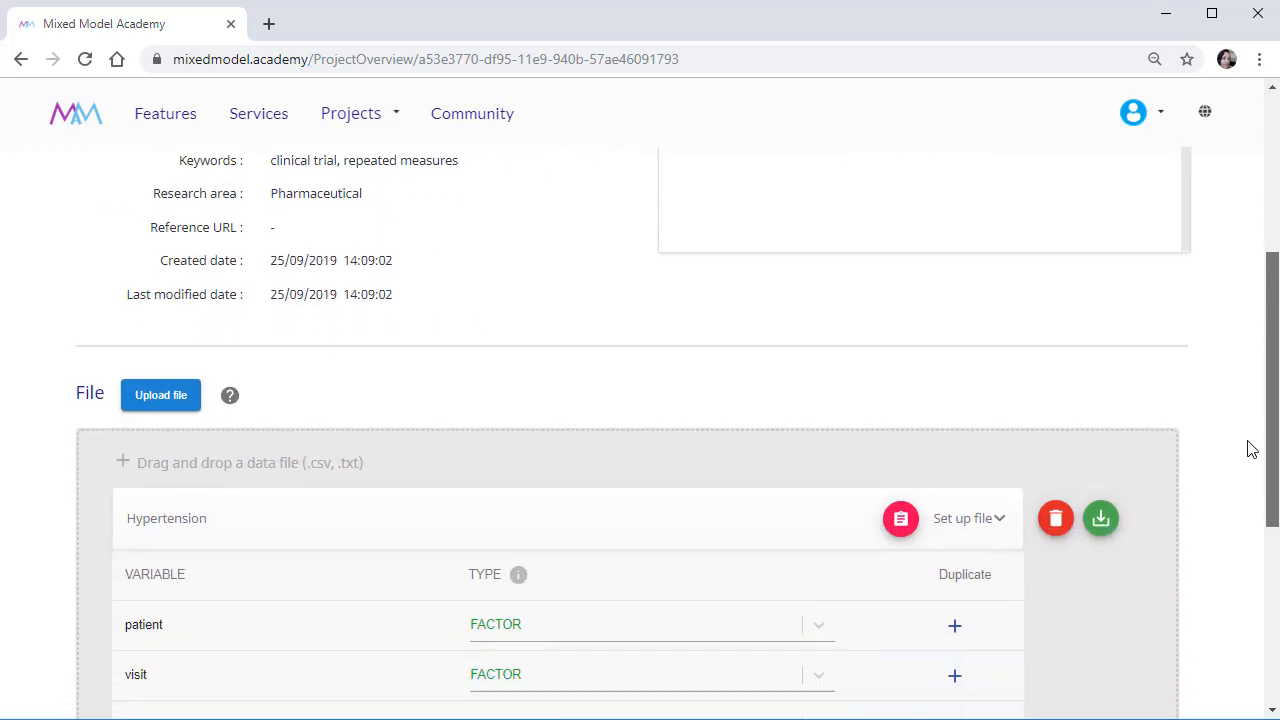
scroll(1248, 450, down, 3)
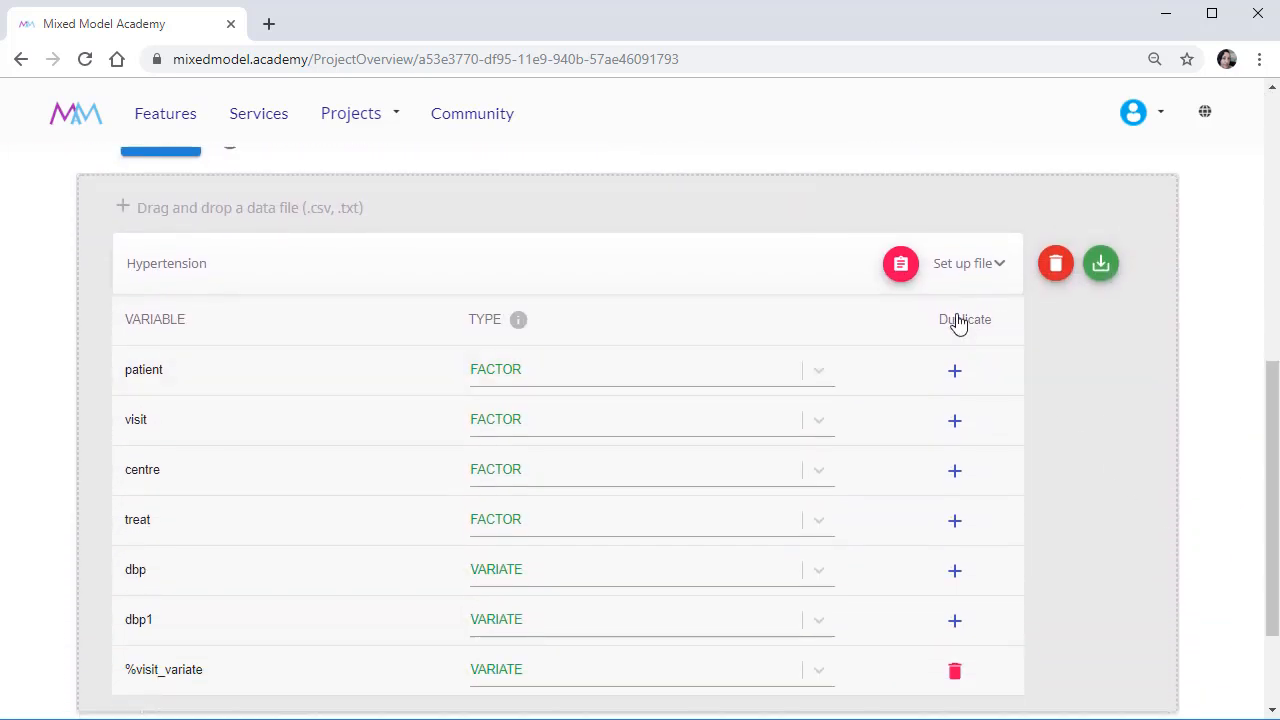
click(901, 265)
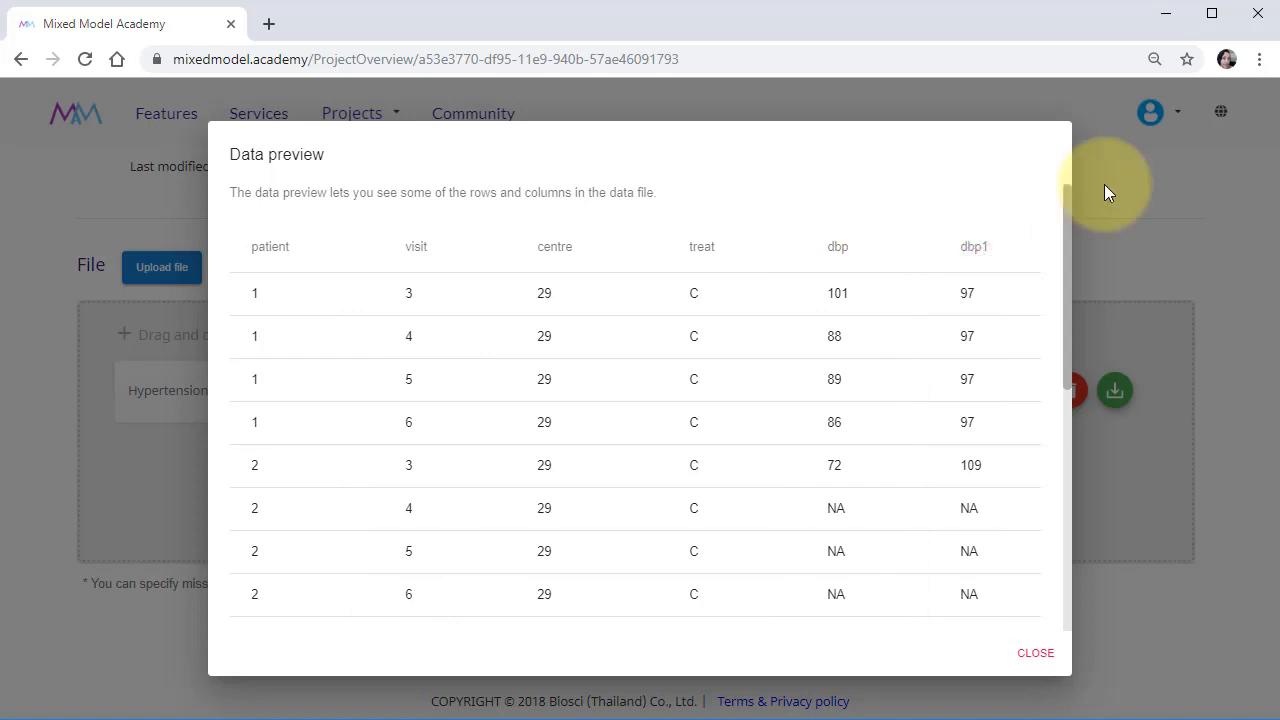
click(1036, 654)
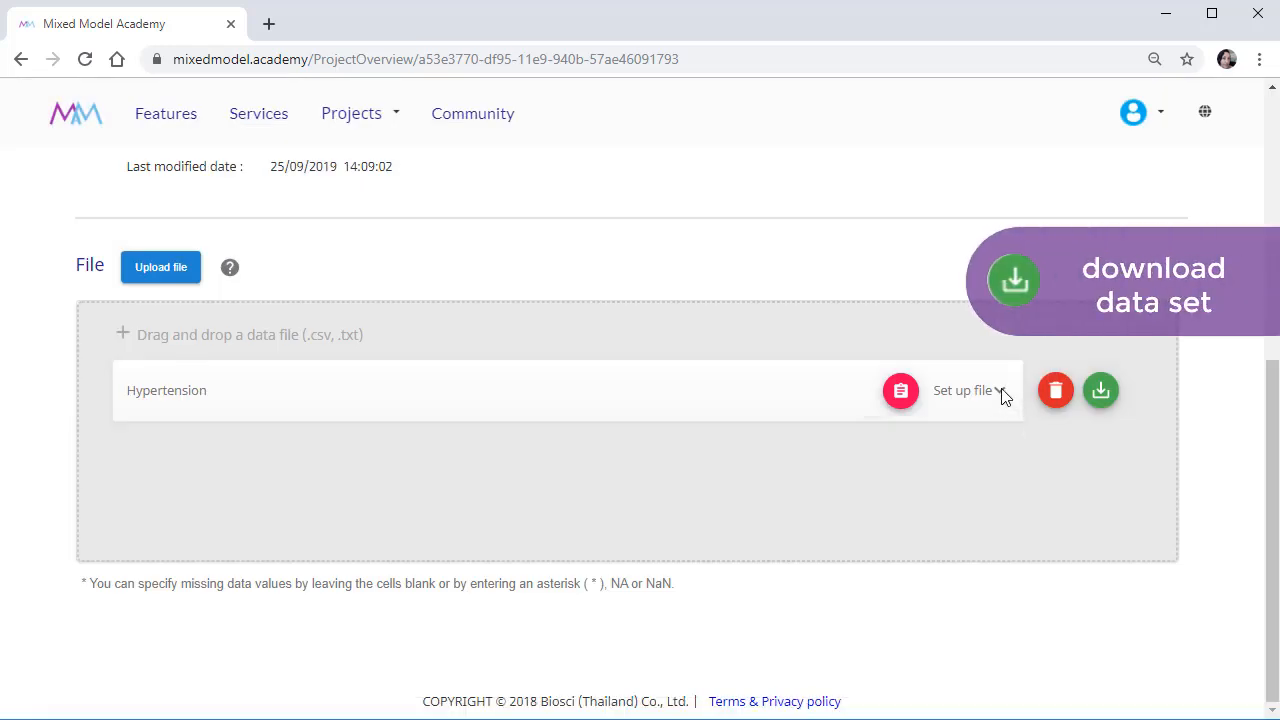
Expand the Hypertension file's variable setup, and start a new model for the project.
click(1000, 391)
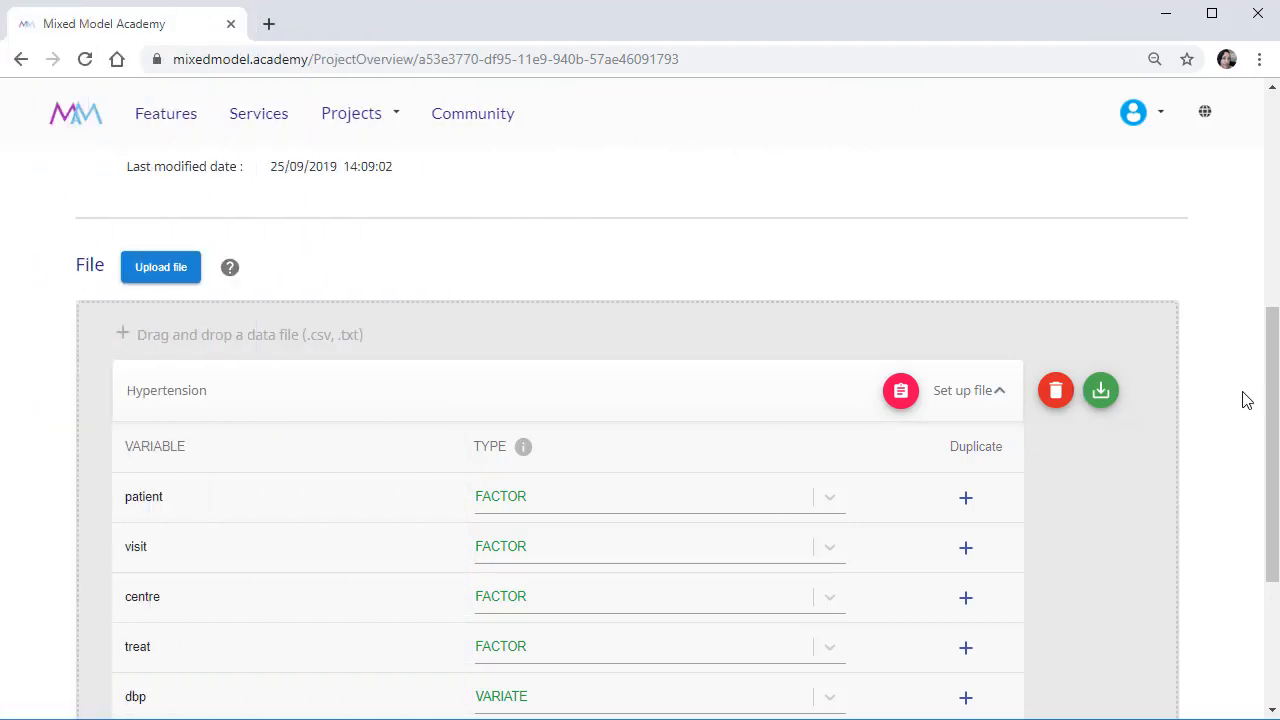
drag(1272, 420, 1235, 206)
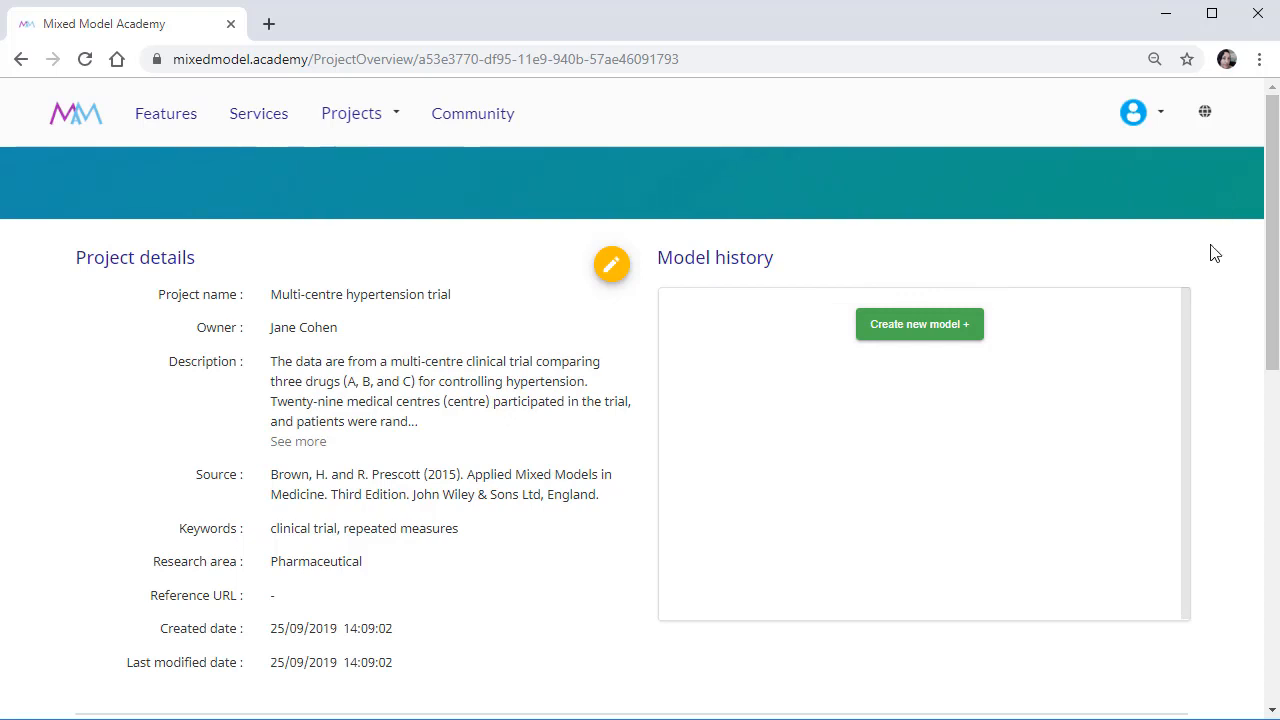
click(966, 331)
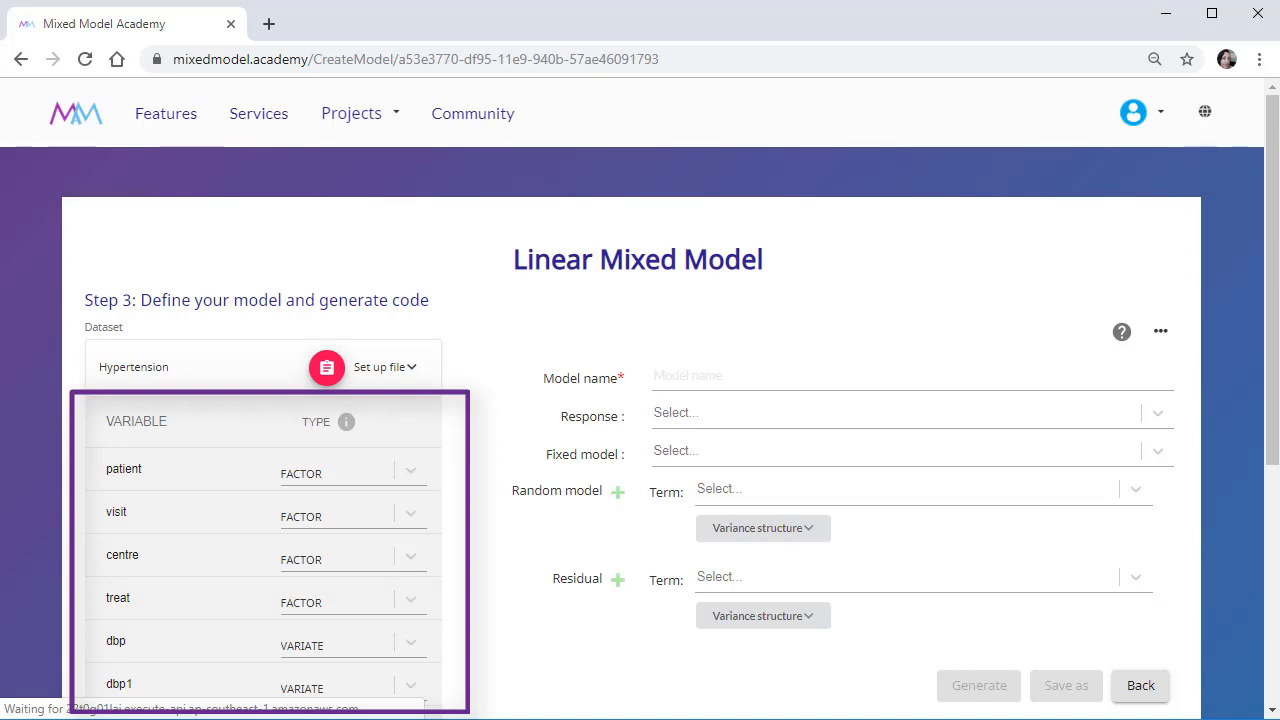
Preview the Hypertension dataset from the model form and examine the type options for the patient variable.
click(327, 366)
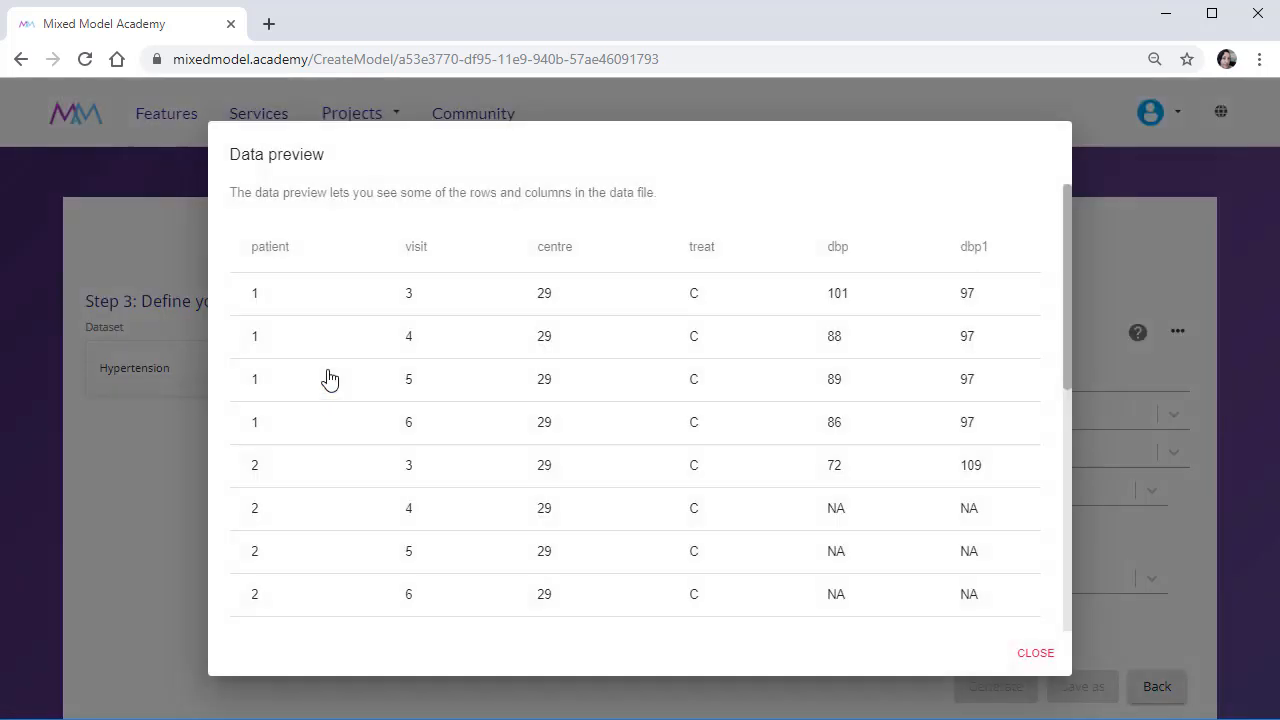
click(1022, 657)
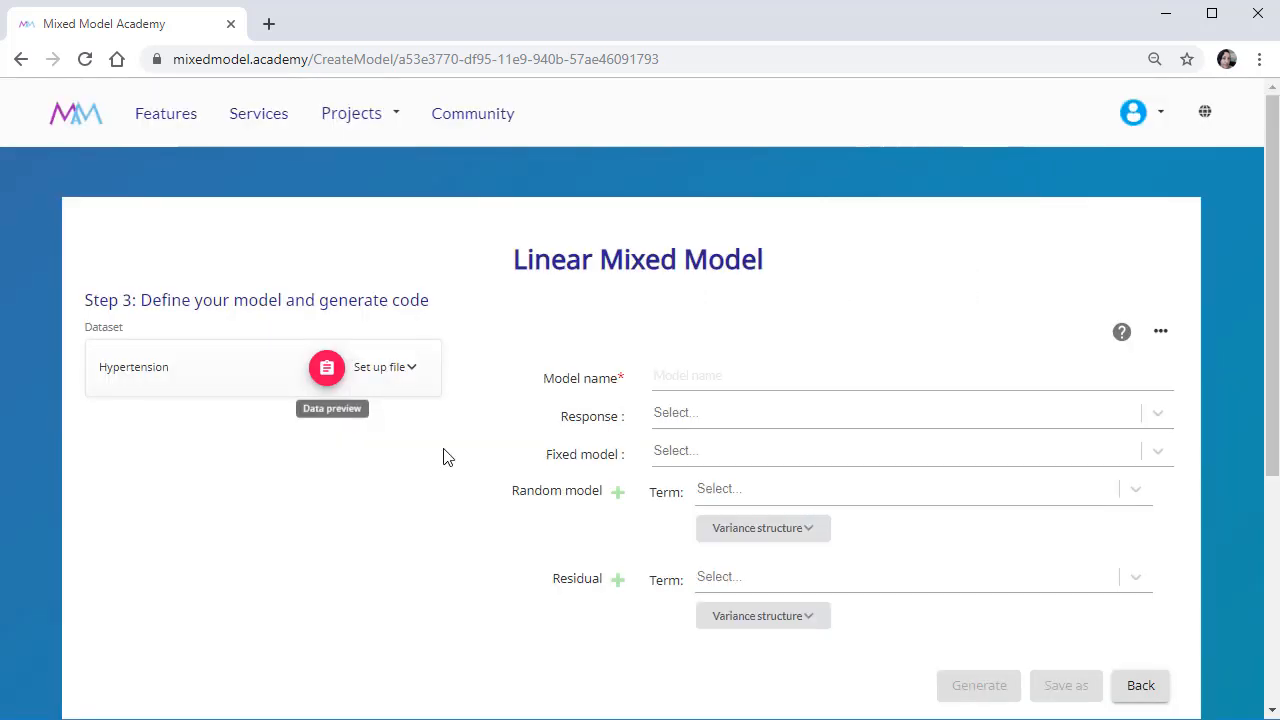
click(413, 370)
click(411, 471)
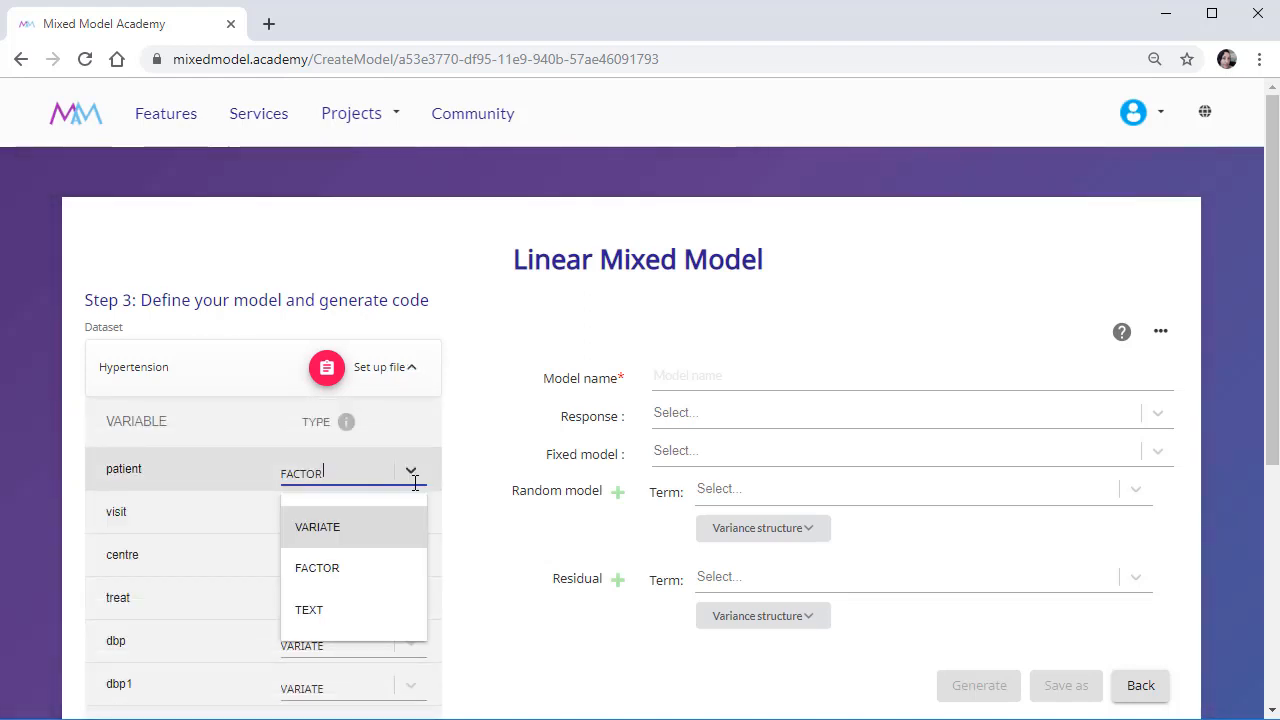
click(415, 483)
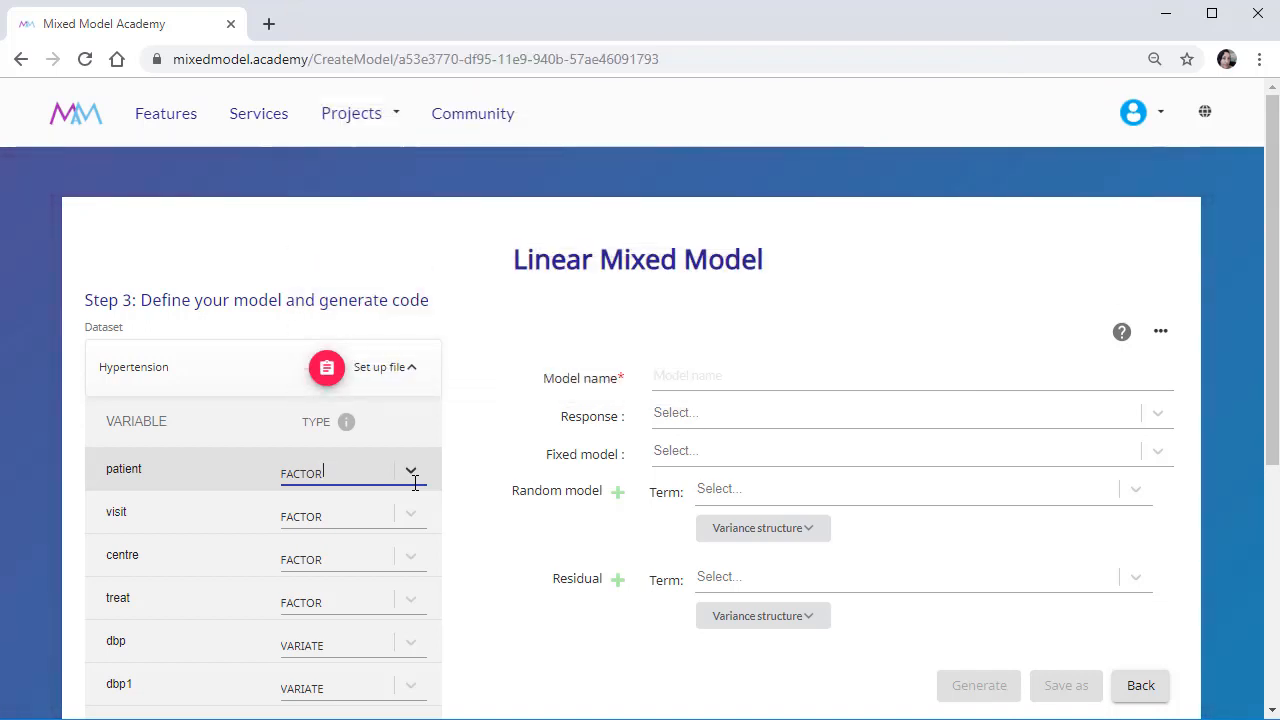
Set dbp as the model's response and dbp1 as the first term of the fixed model.
click(708, 410)
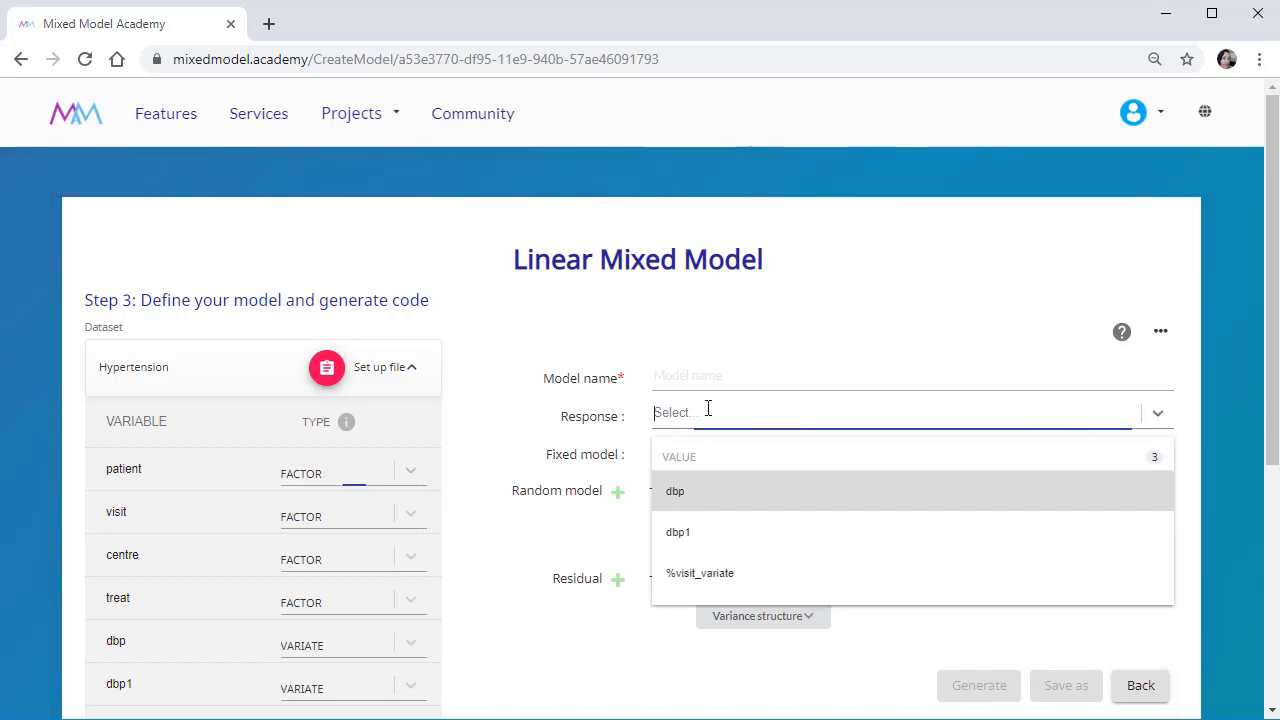
click(763, 497)
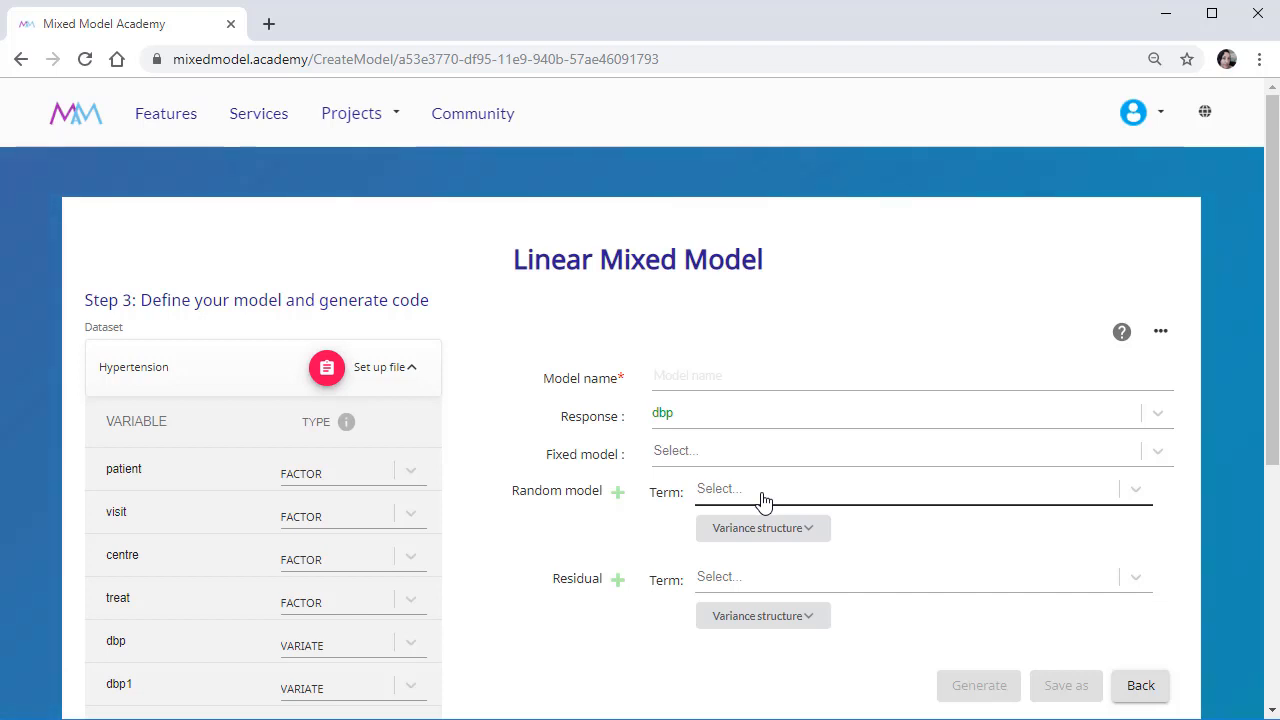
click(744, 456)
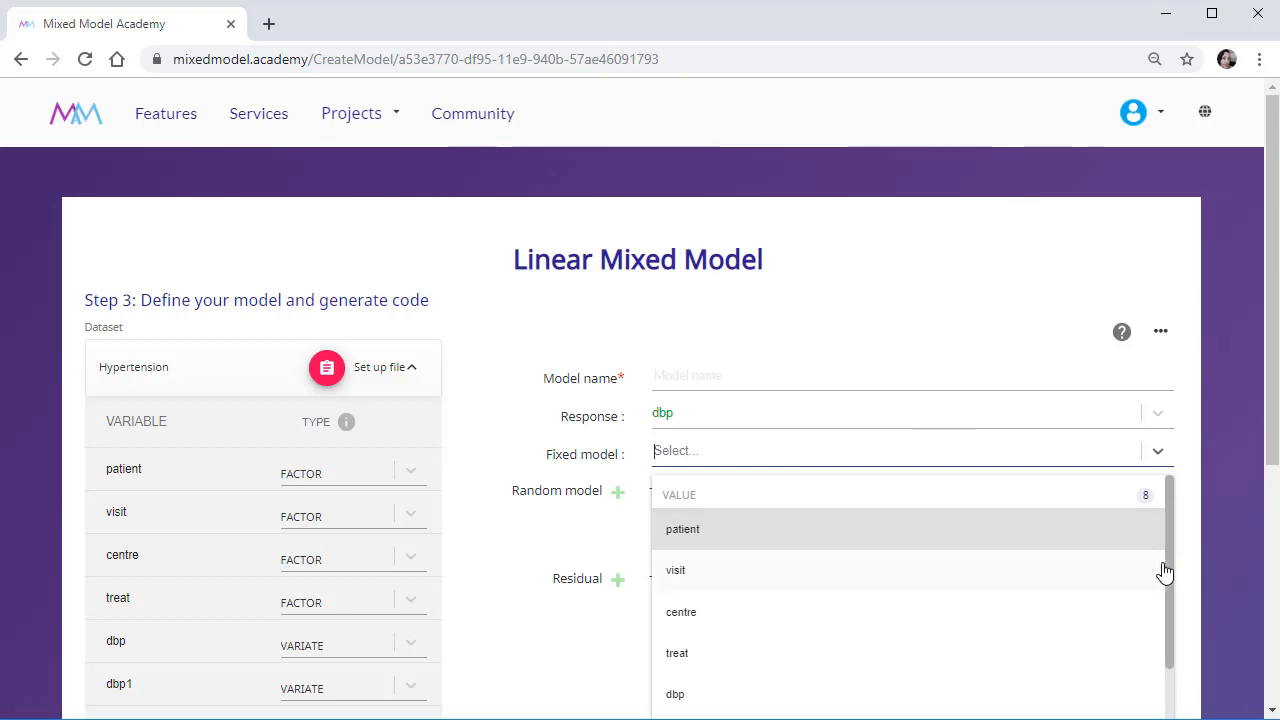
drag(1169, 573, 1187, 657)
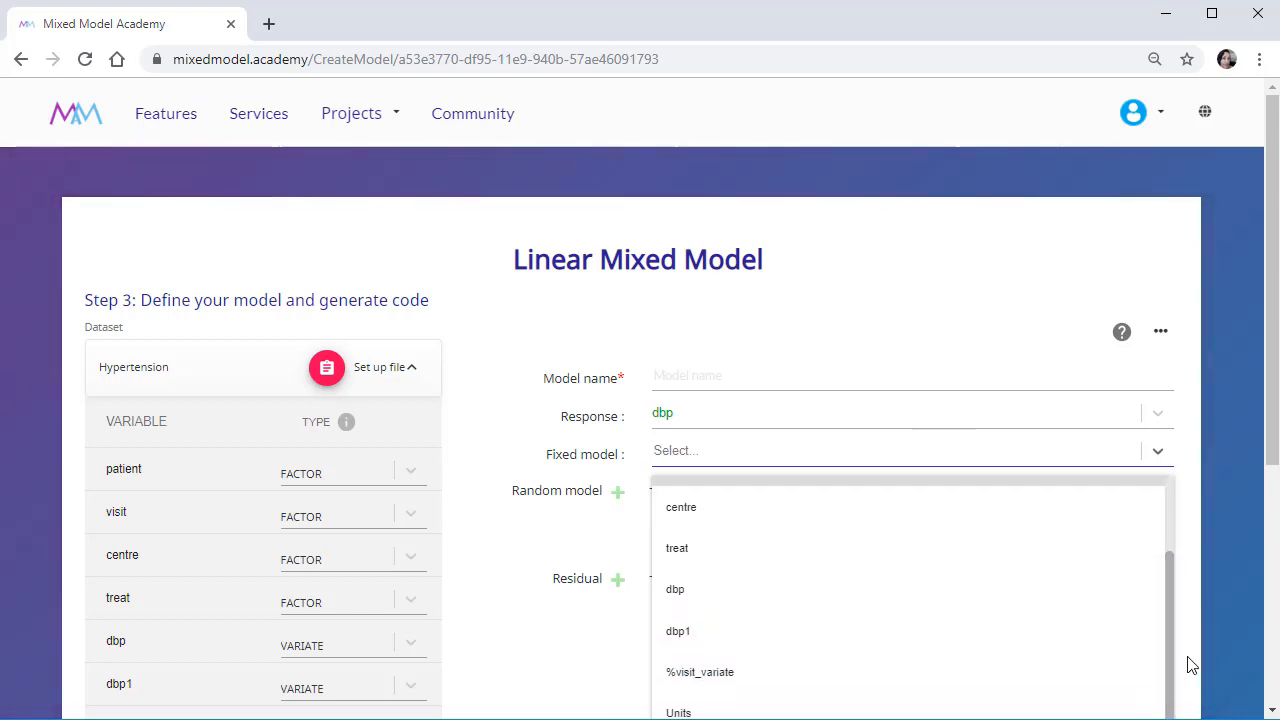
click(877, 631)
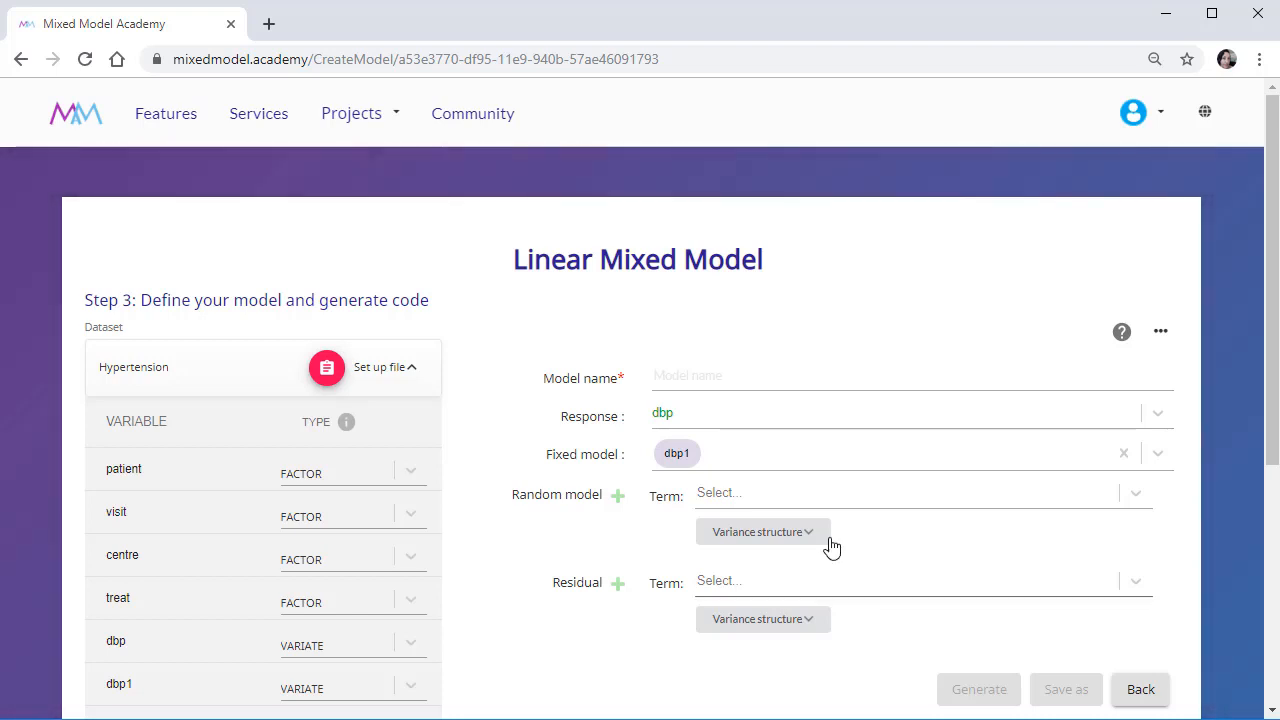
Add the main effects of treat and visit to the fixed model with the addition operator.
click(740, 457)
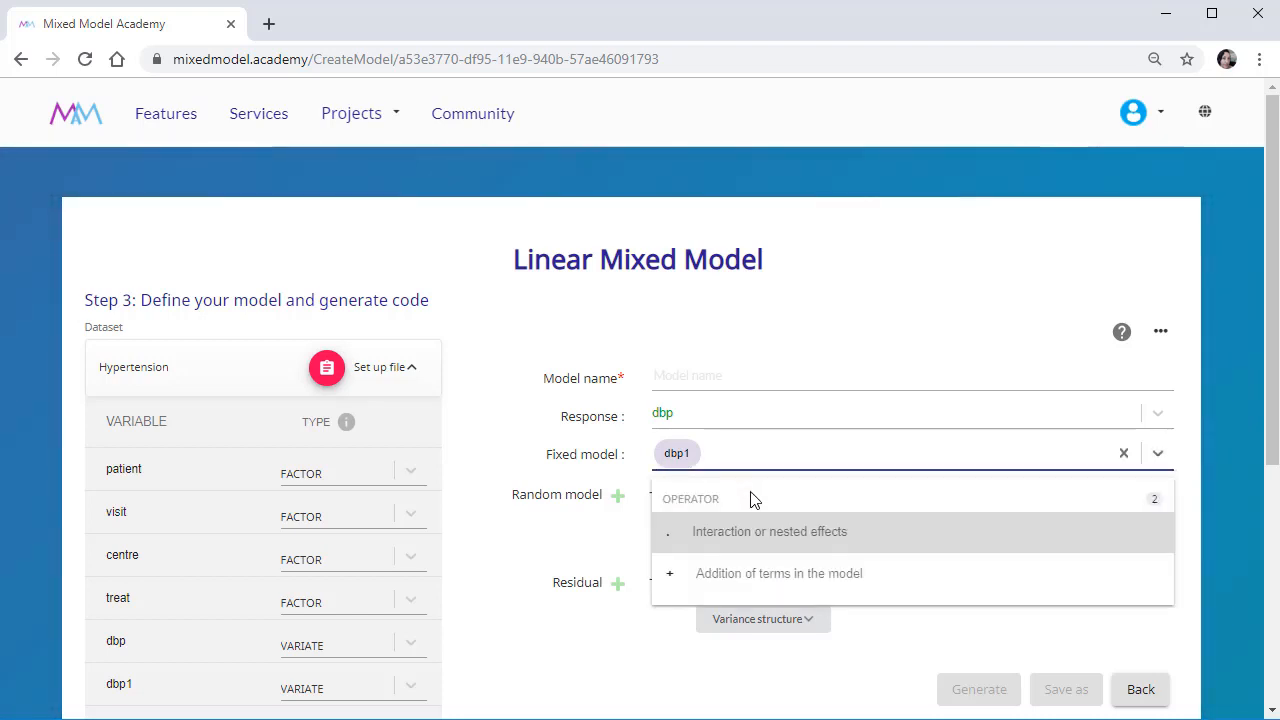
click(769, 571)
click(757, 456)
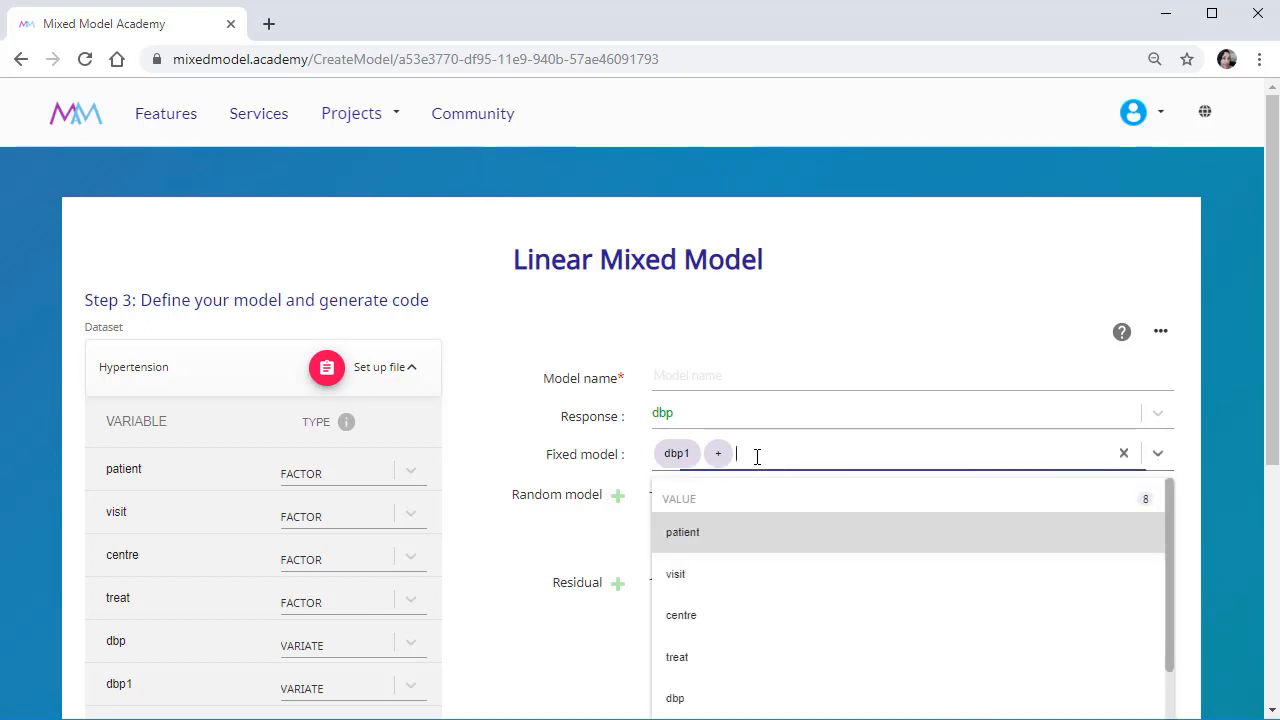
click(773, 663)
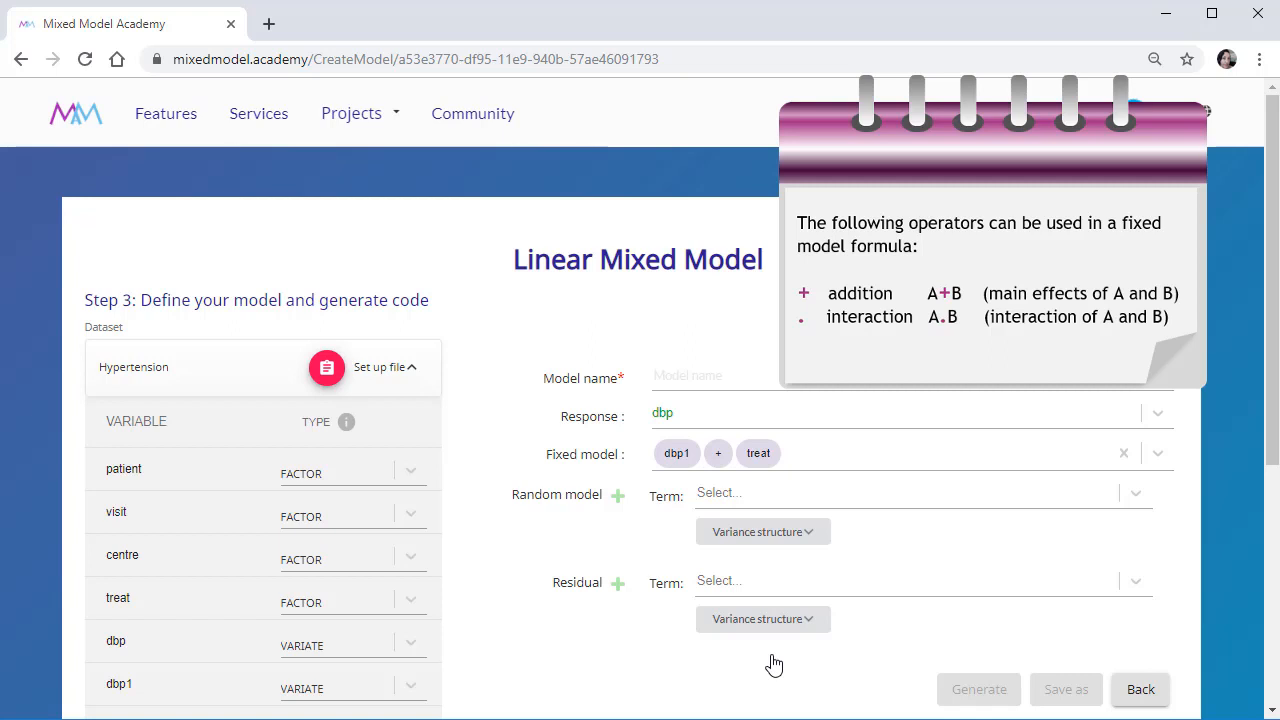
click(789, 453)
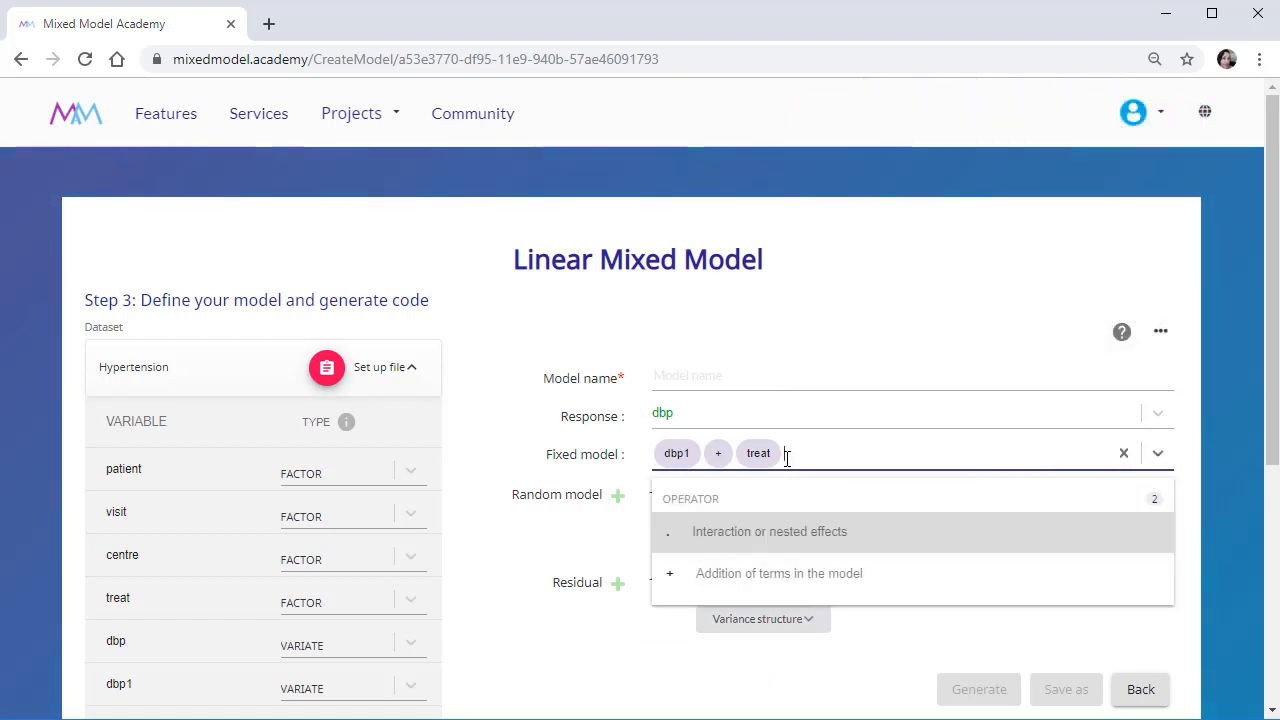
click(833, 578)
click(850, 457)
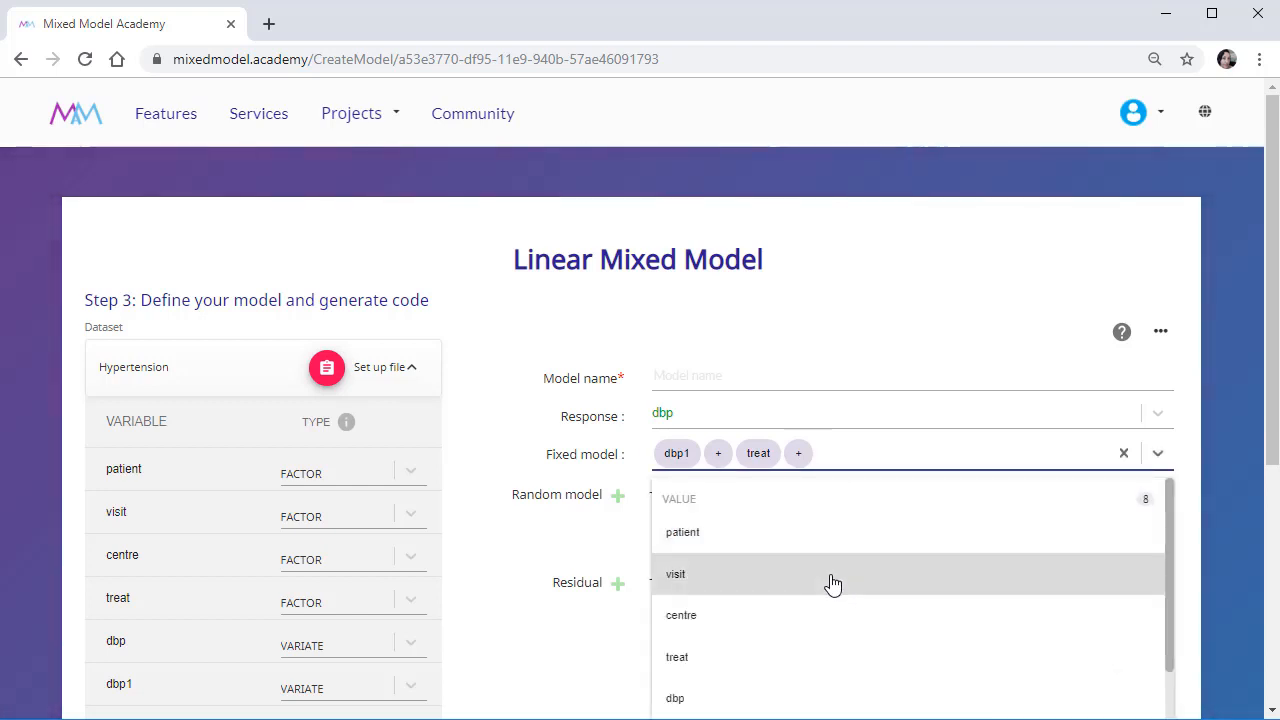
click(832, 584)
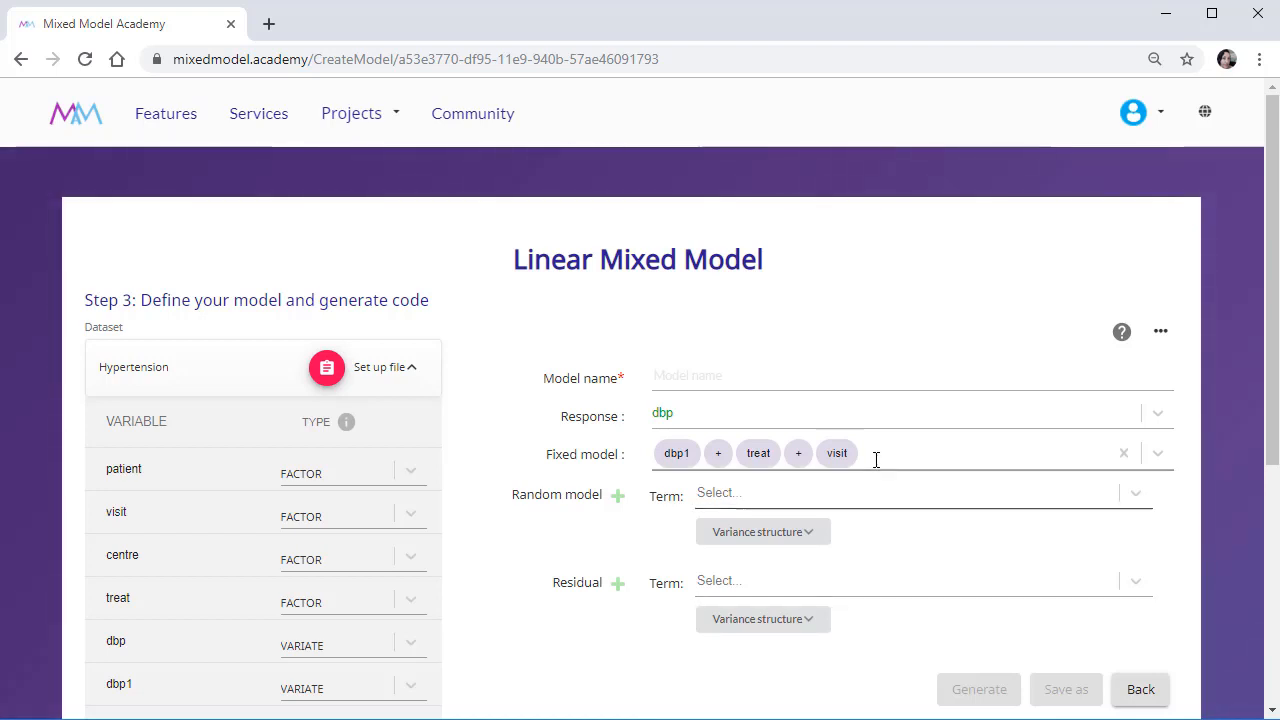
Add the treat.visit interaction to the fixed model as a further added term.
click(877, 456)
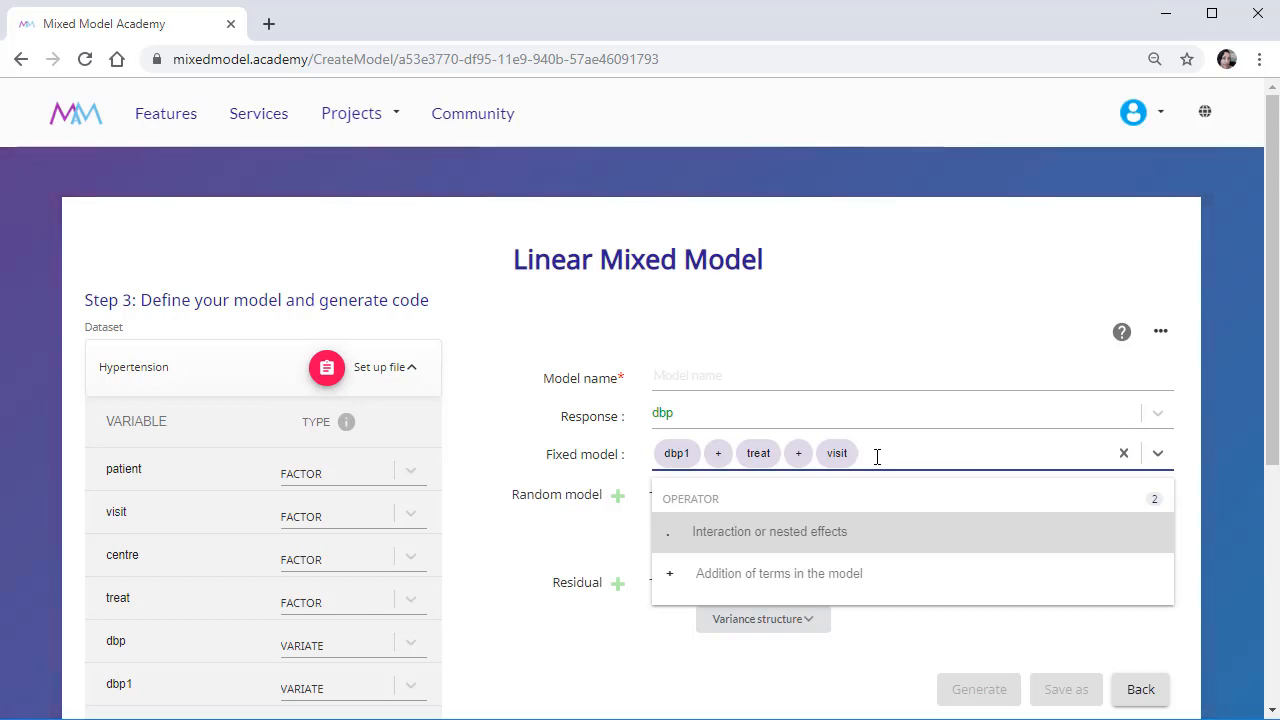
click(880, 570)
click(911, 460)
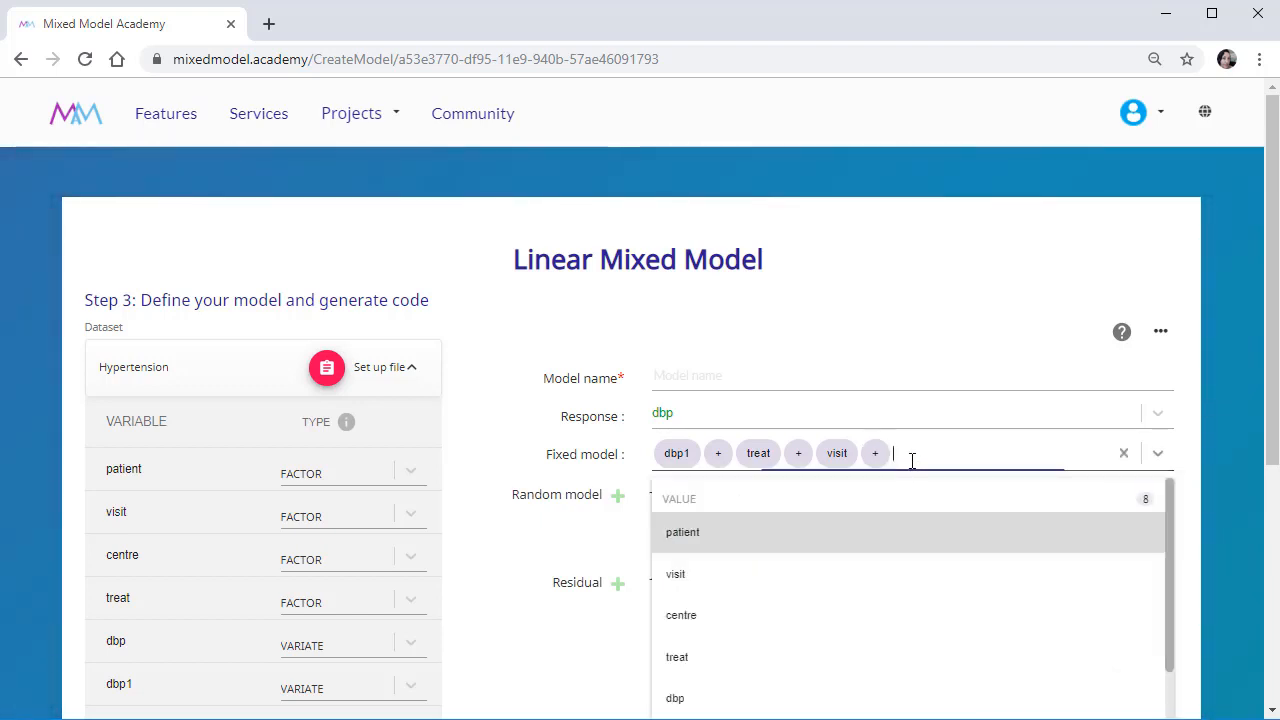
click(860, 668)
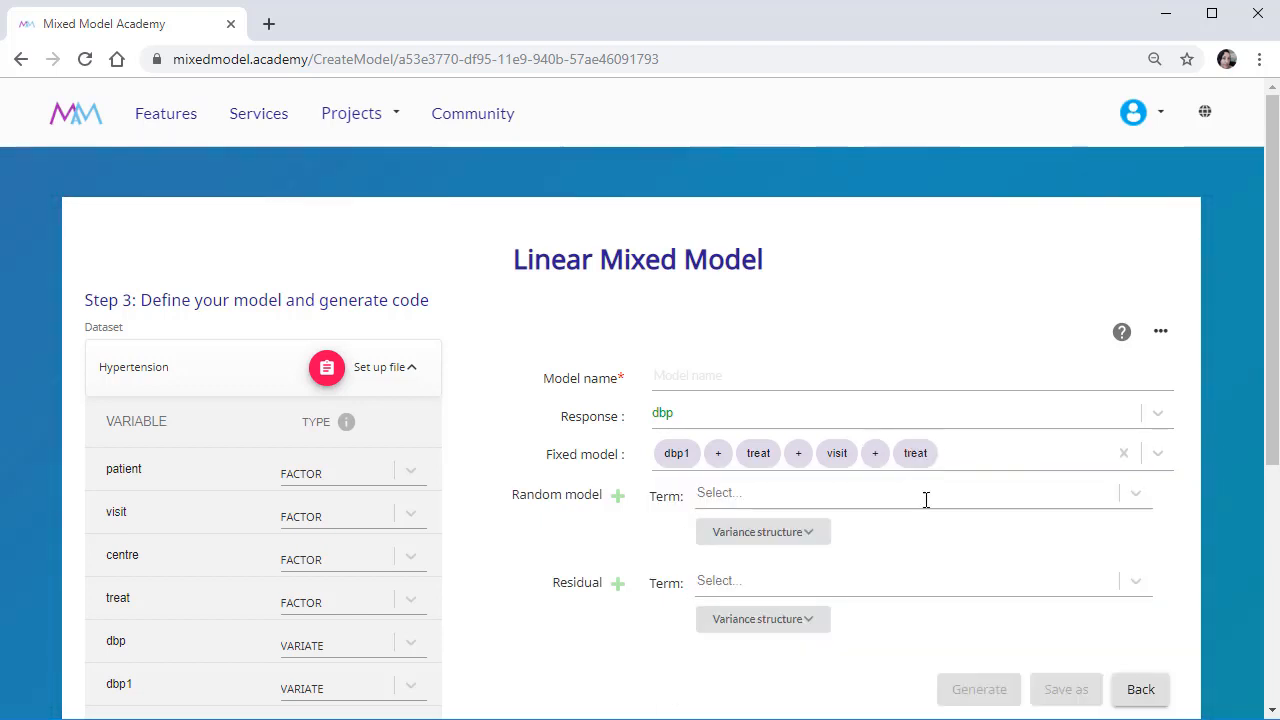
click(942, 455)
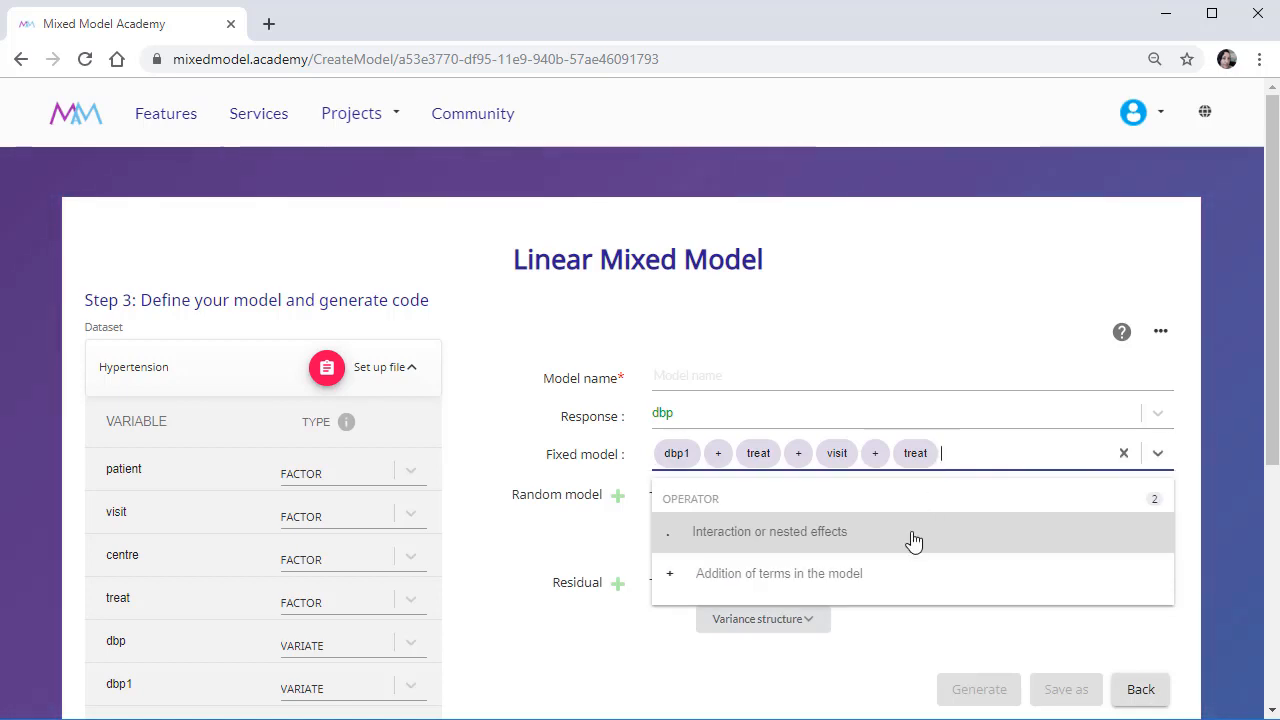
click(911, 535)
click(953, 462)
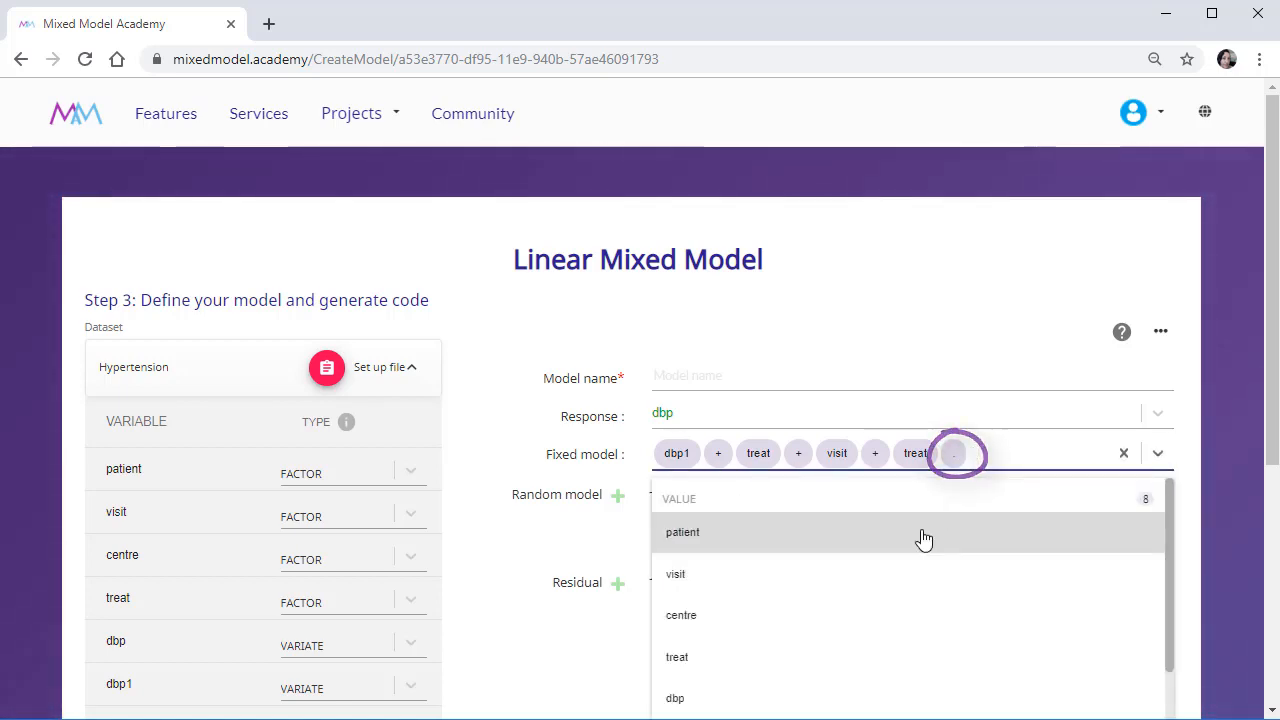
click(848, 577)
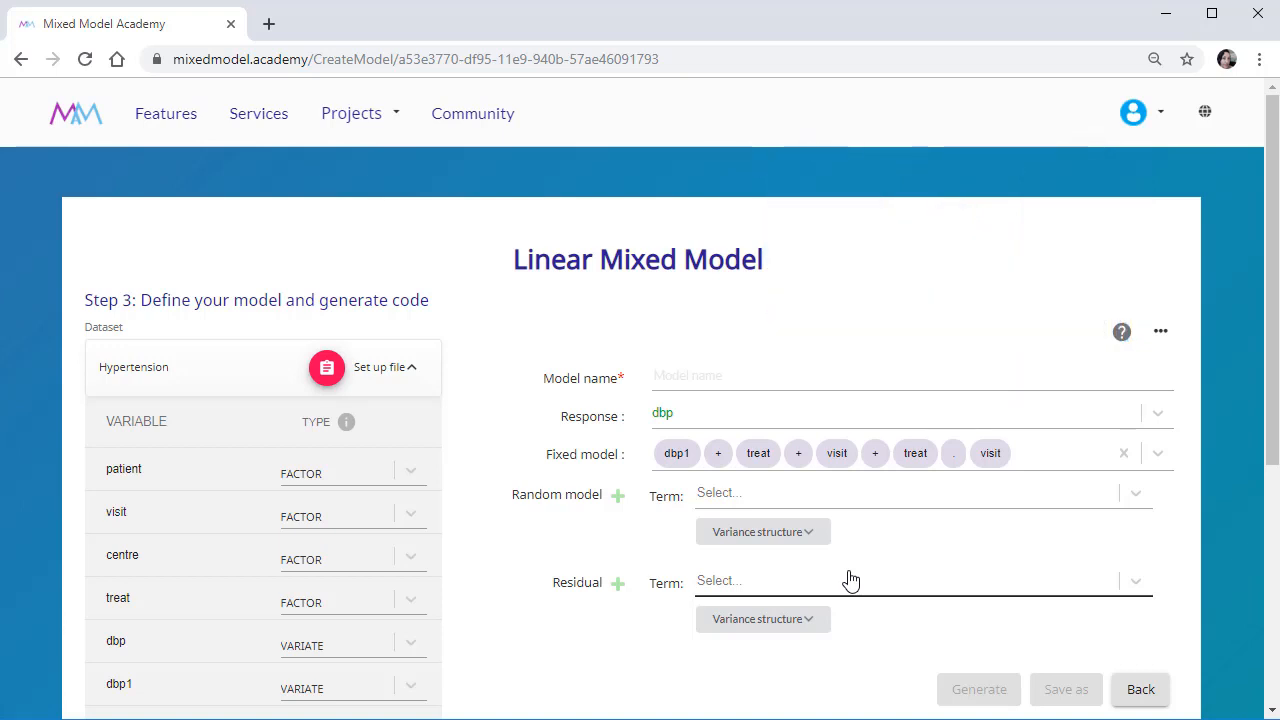
Set centre as the random model term, and add a second empty random term and delete it again.
click(842, 494)
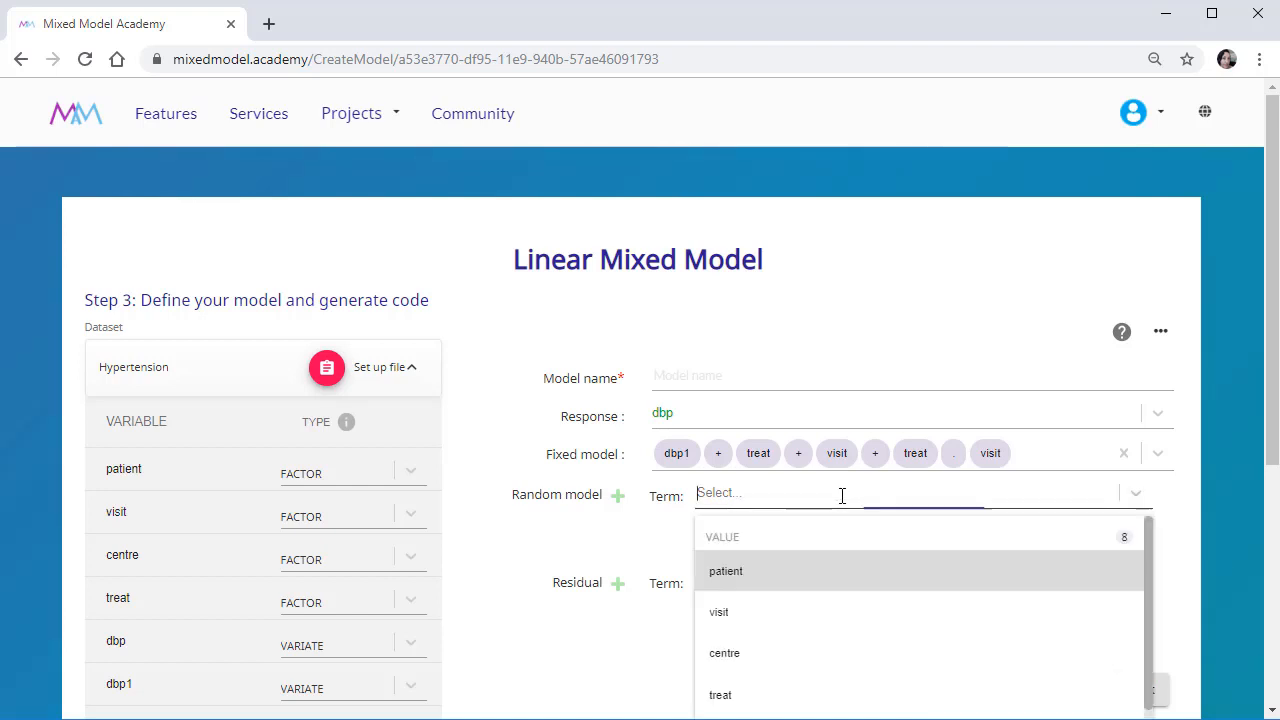
click(841, 655)
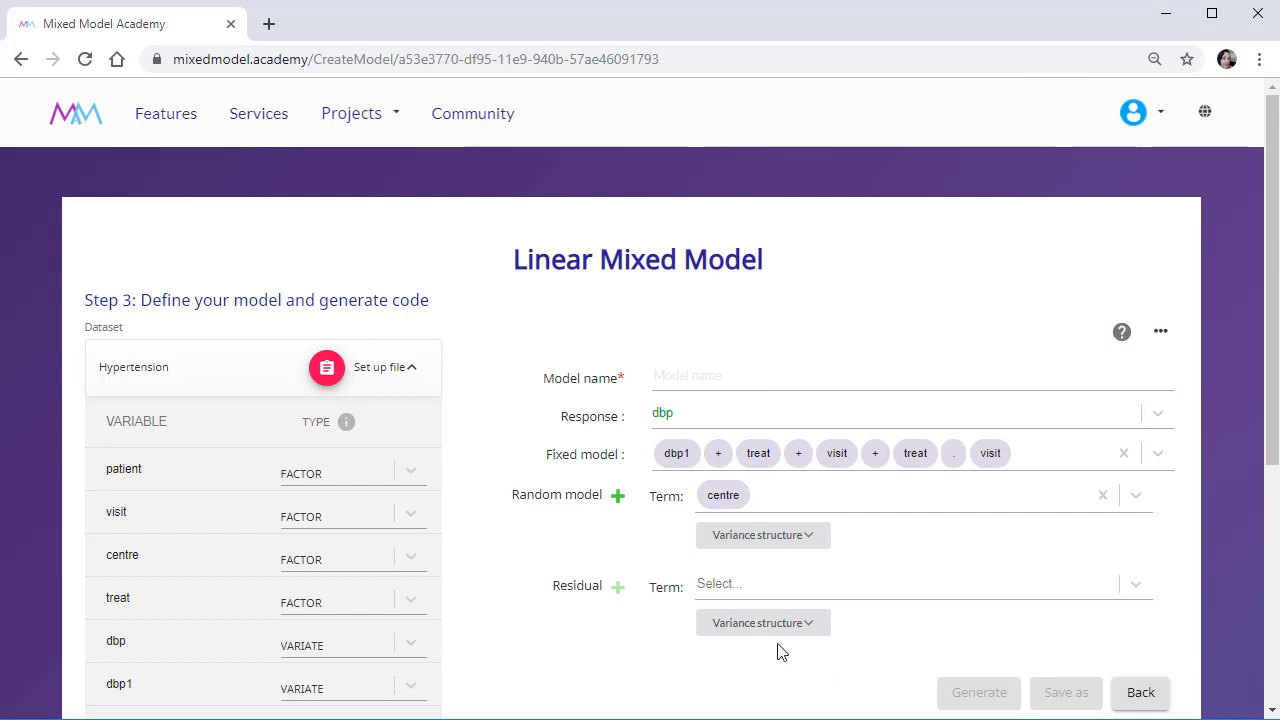
click(617, 496)
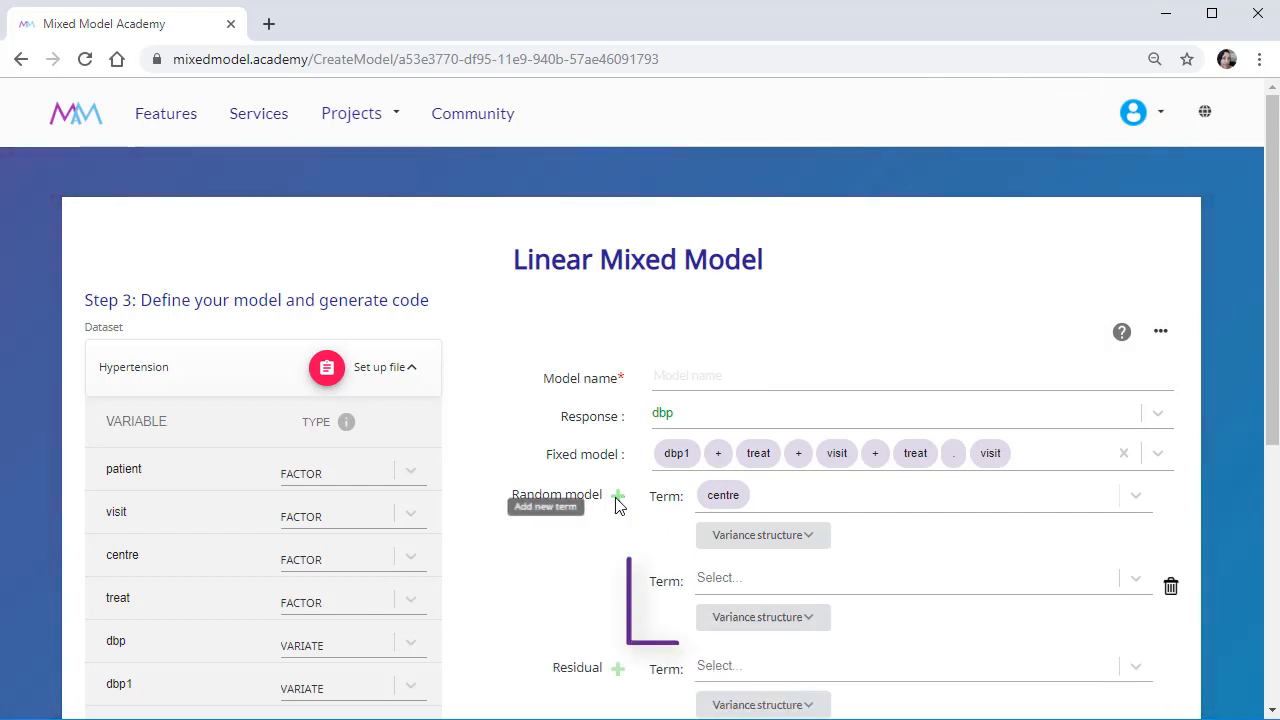
click(1170, 586)
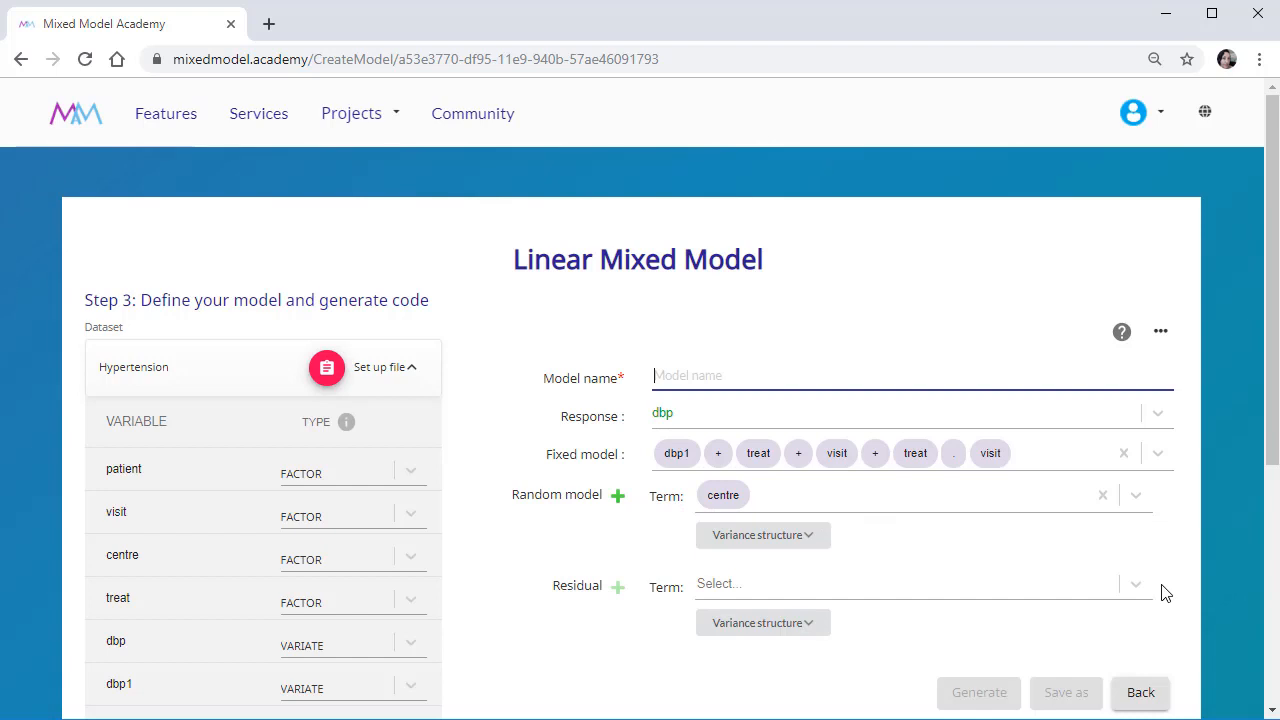
Show the variance structure settings of the centre random term and look through the available structures and term operators without changing them.
click(816, 545)
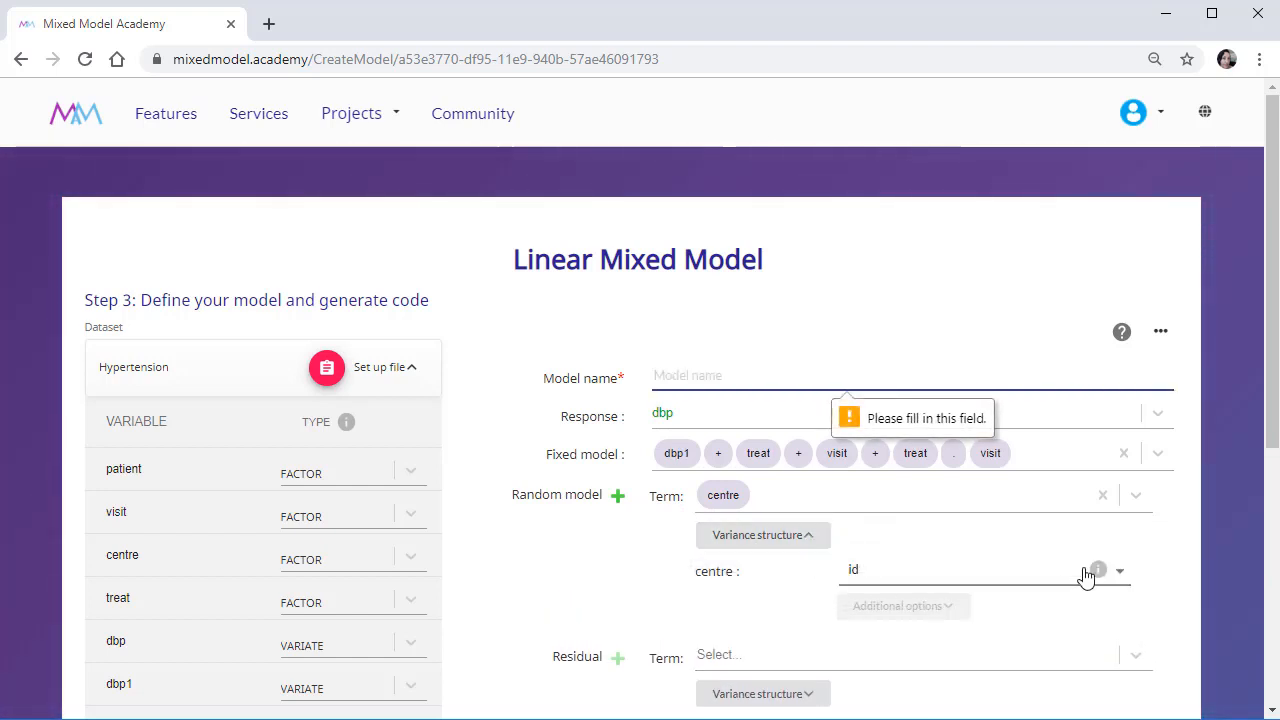
click(1119, 571)
scroll(1137, 432, down, 1)
drag(1150, 486, 1158, 652)
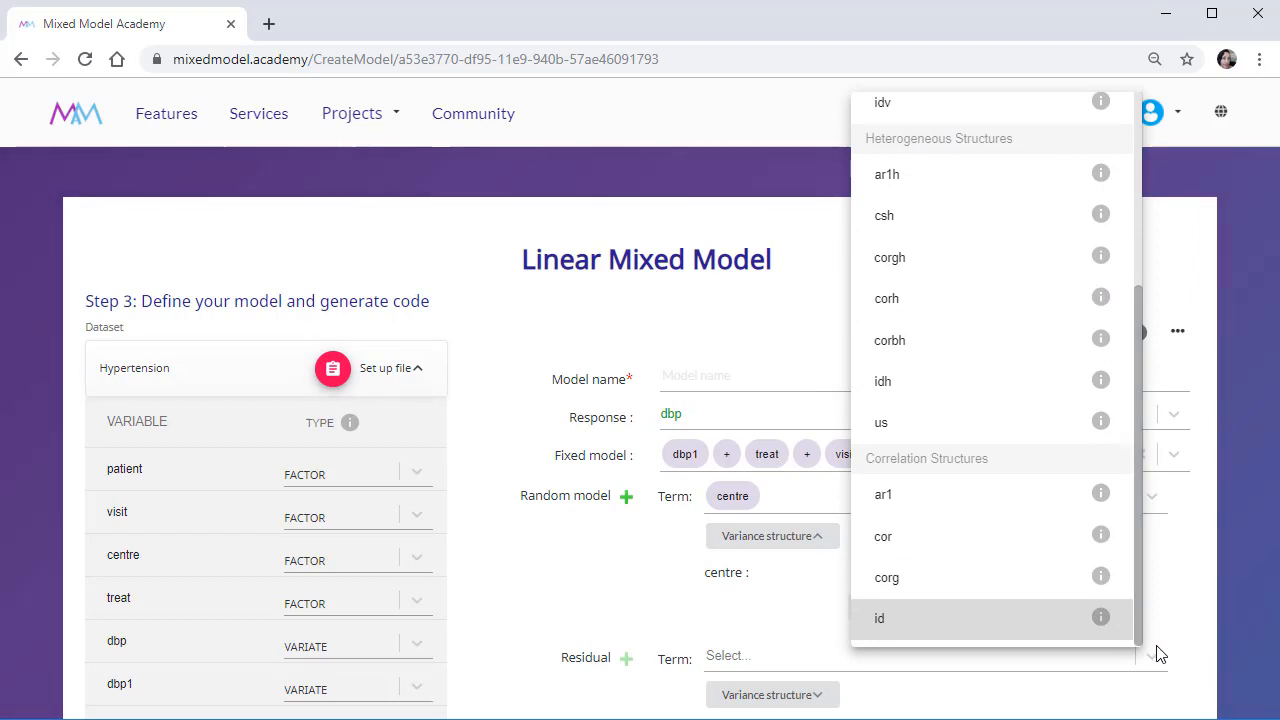
click(1157, 647)
click(841, 503)
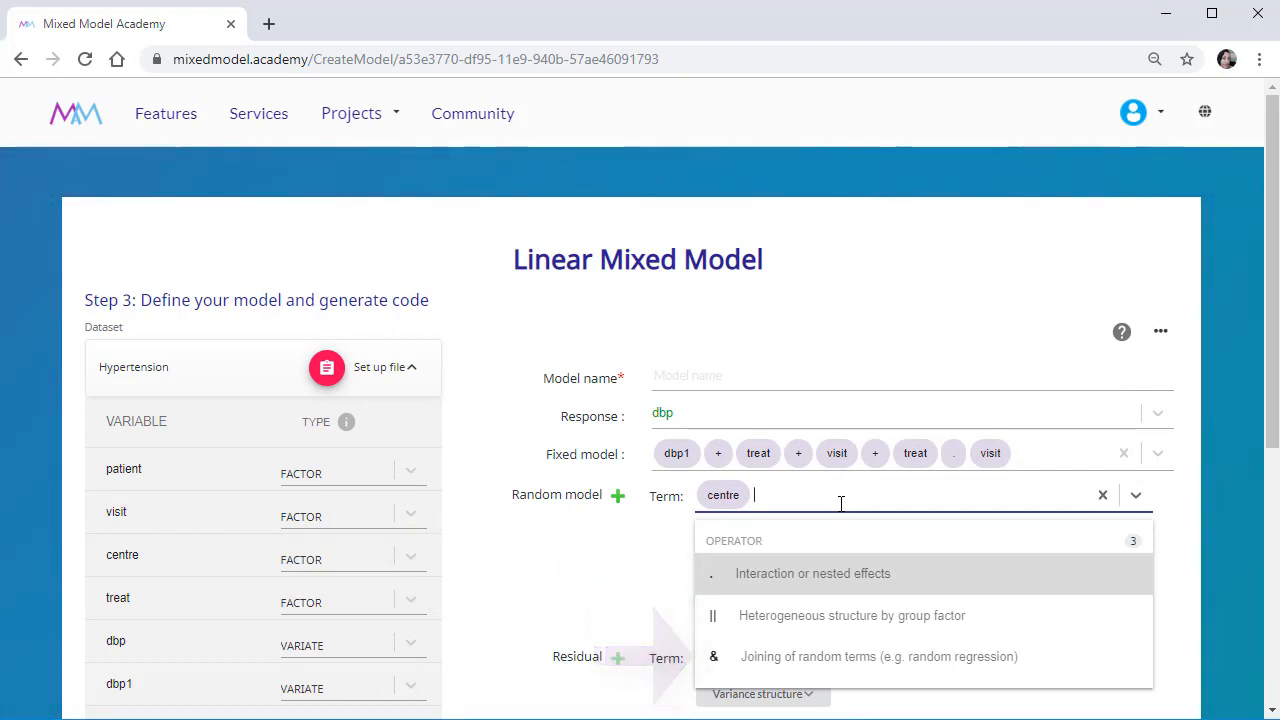
click(841, 504)
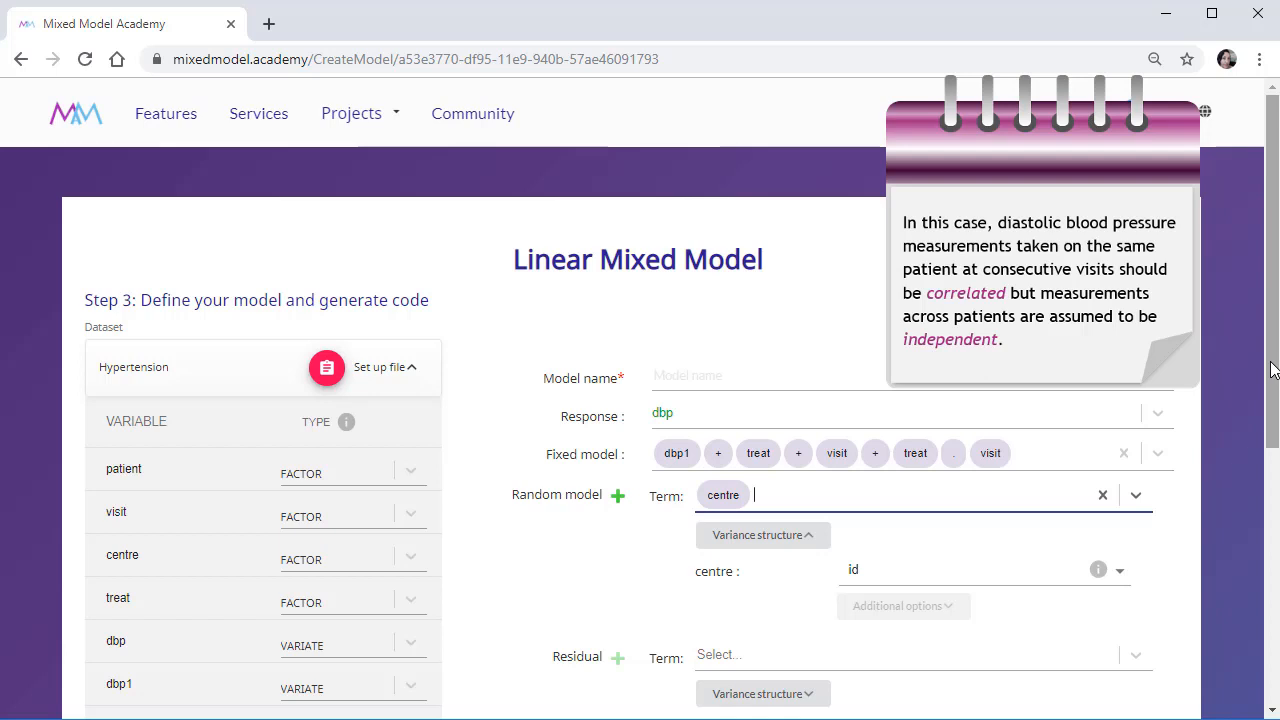
Define the residual term as patient.visit using the interaction or nested effects operator.
scroll(1271, 368, down, 1)
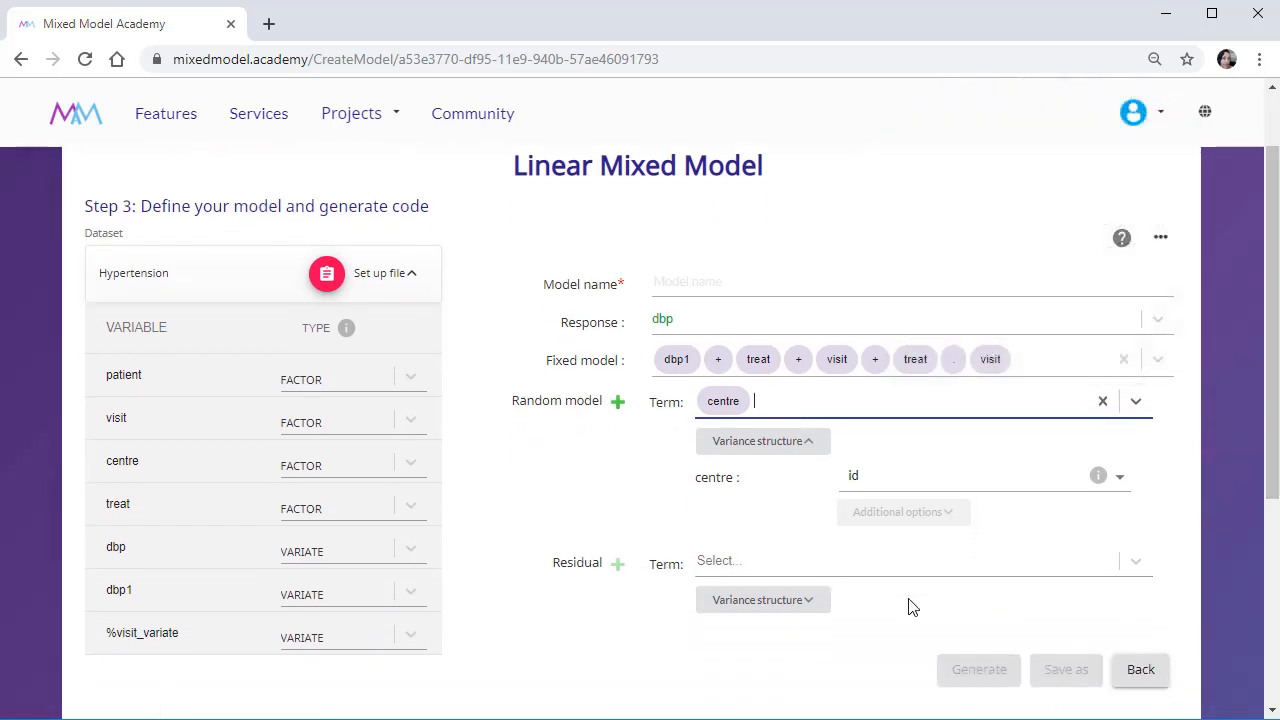
click(774, 565)
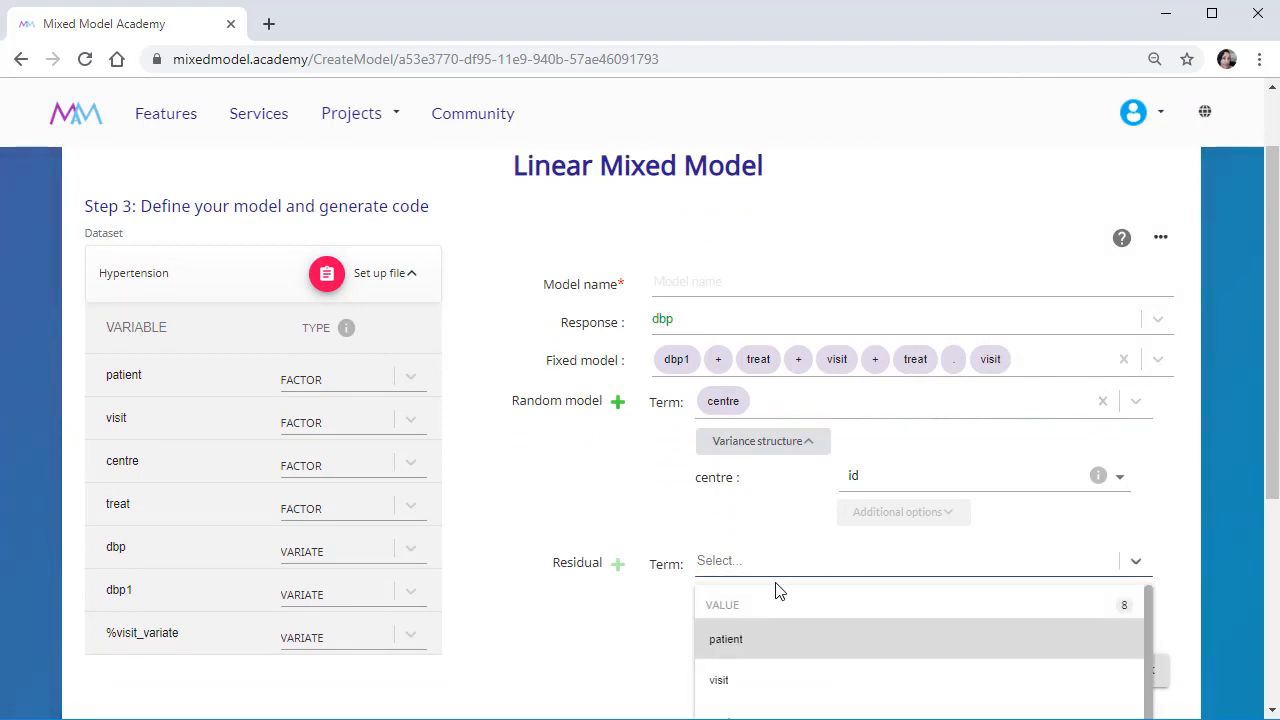
click(726, 639)
click(796, 563)
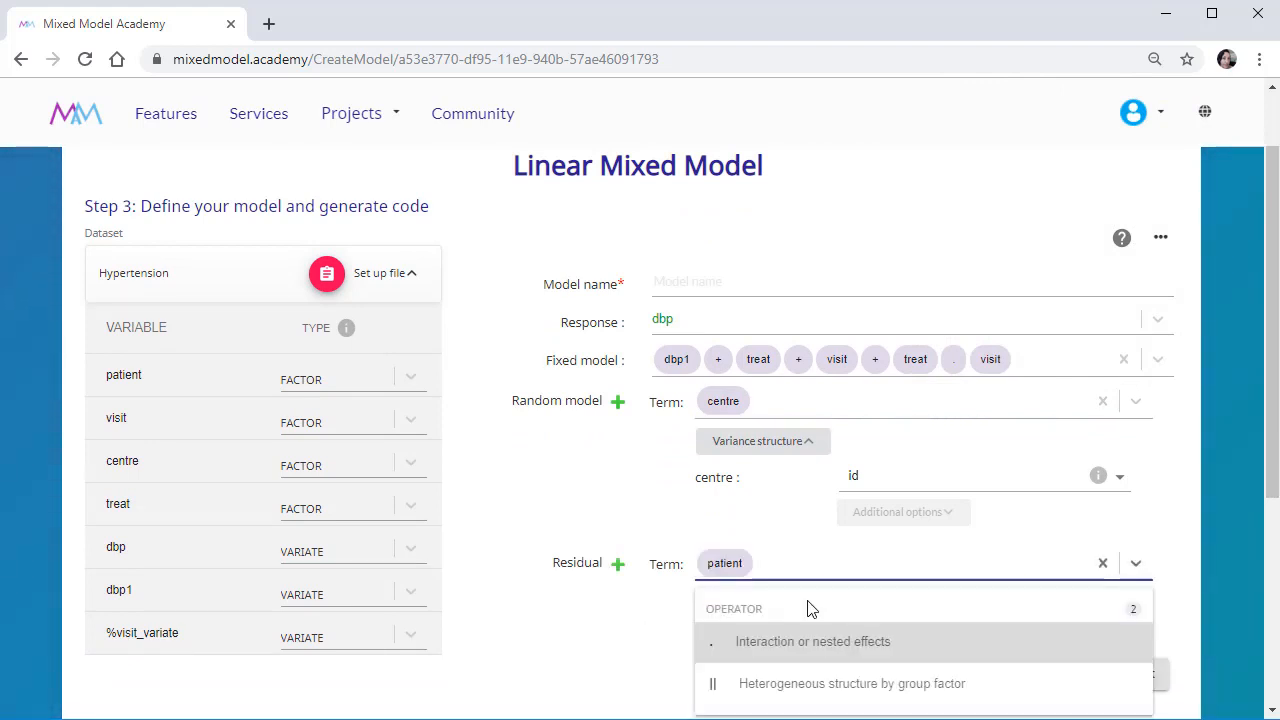
click(820, 655)
click(829, 563)
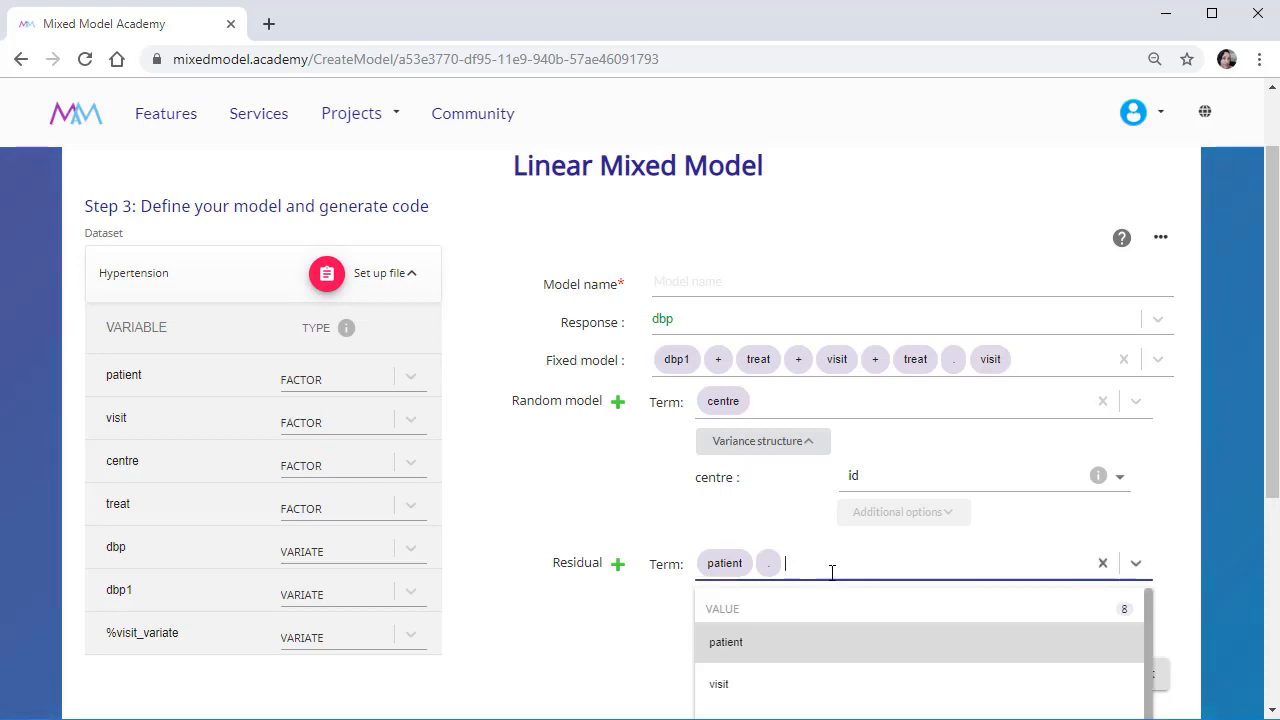
click(826, 697)
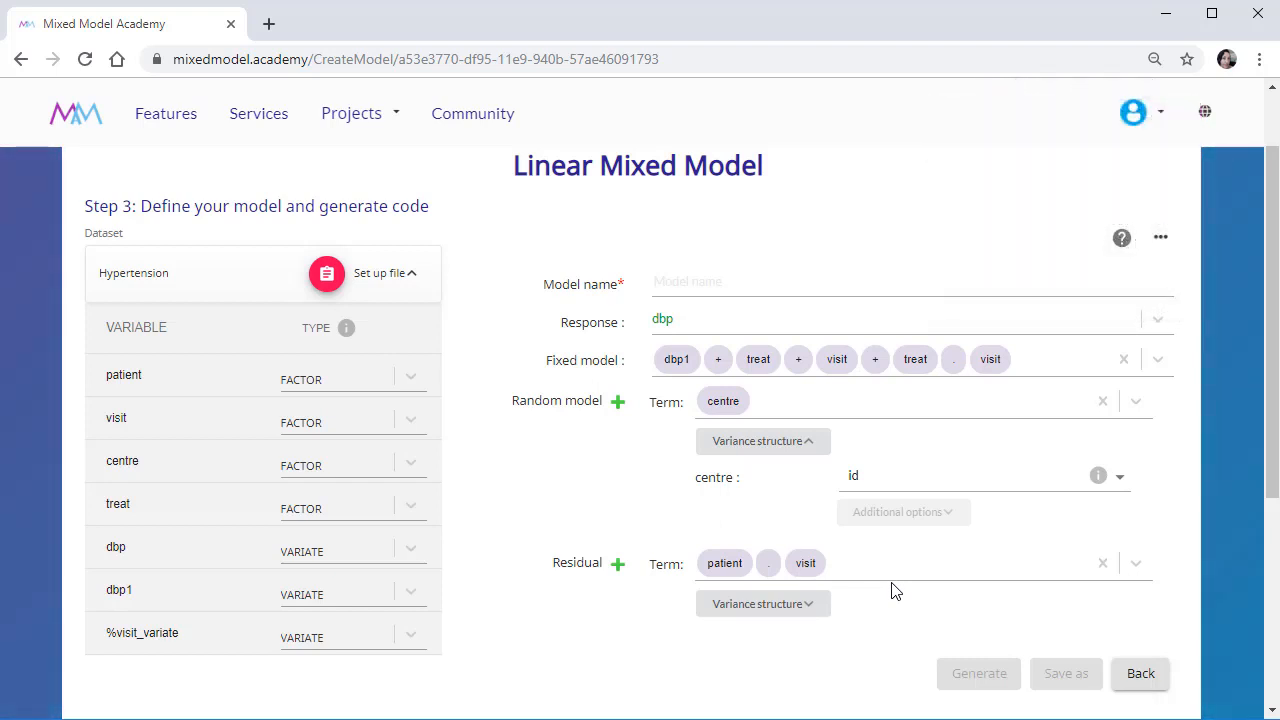
Set the variance structure of visit in the residual term to the ar1 correlation structure.
click(822, 607)
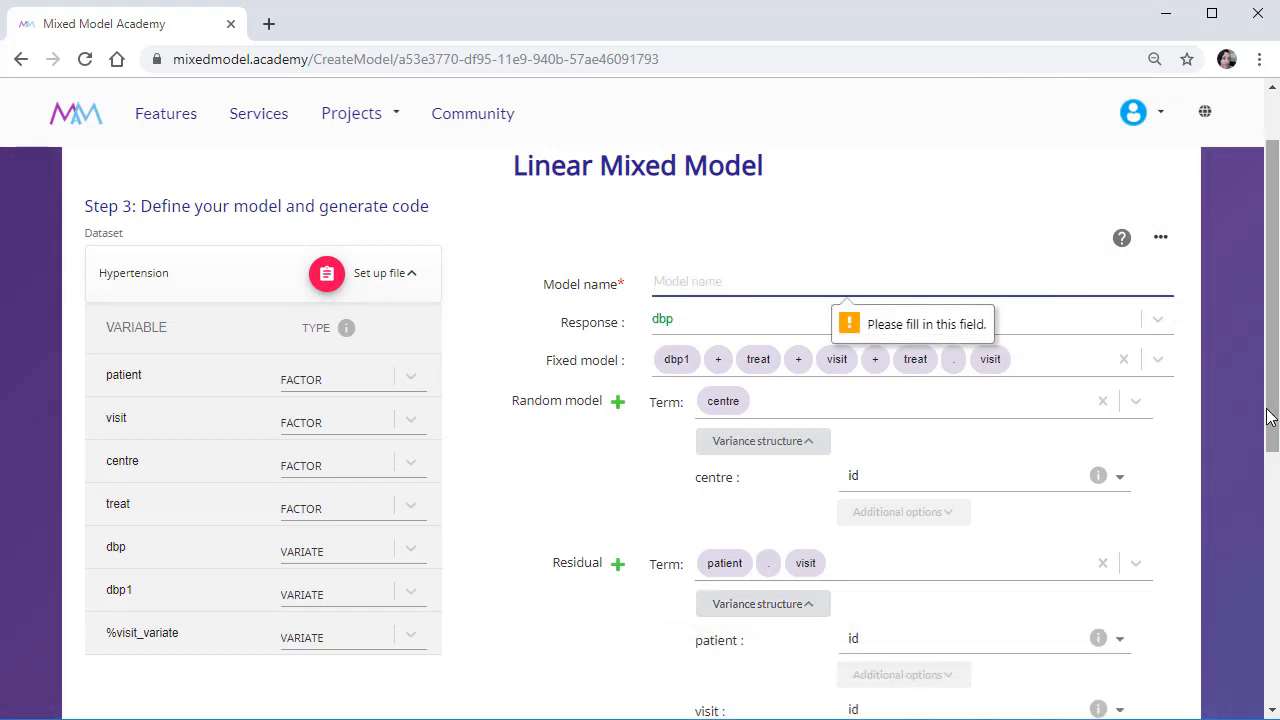
drag(1272, 422, 1273, 484)
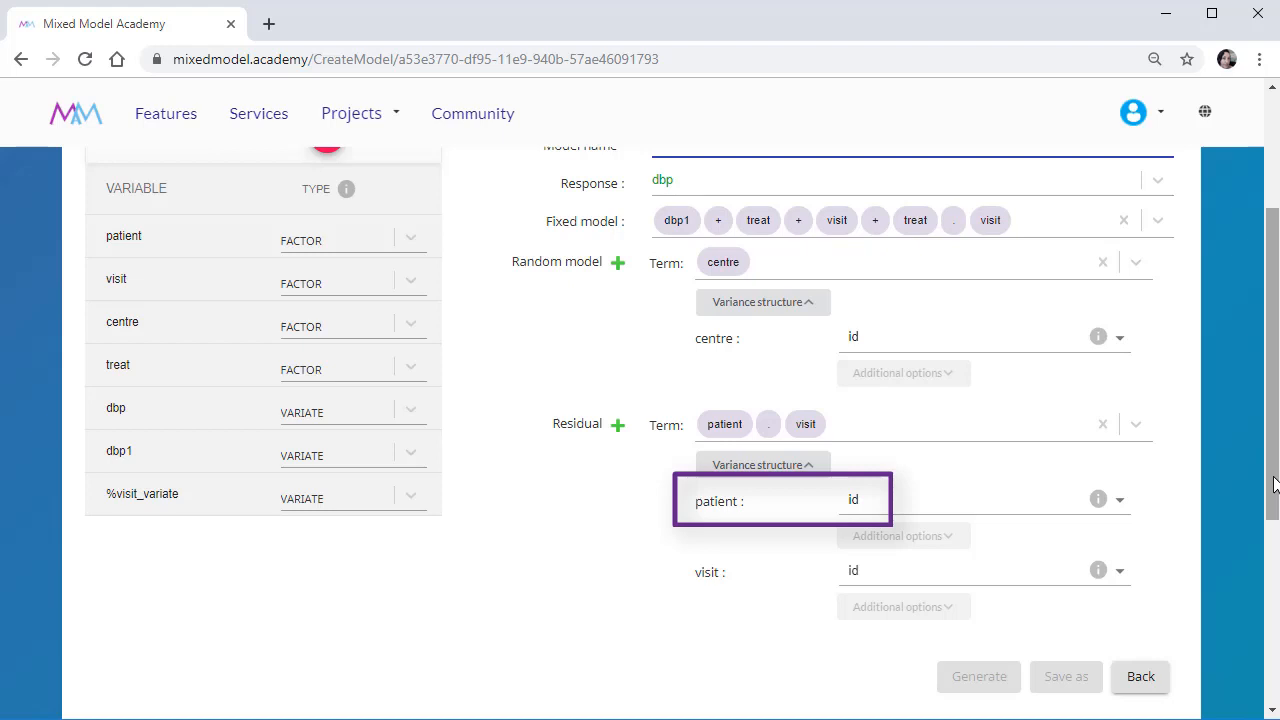
click(1117, 578)
drag(1139, 434, 1163, 648)
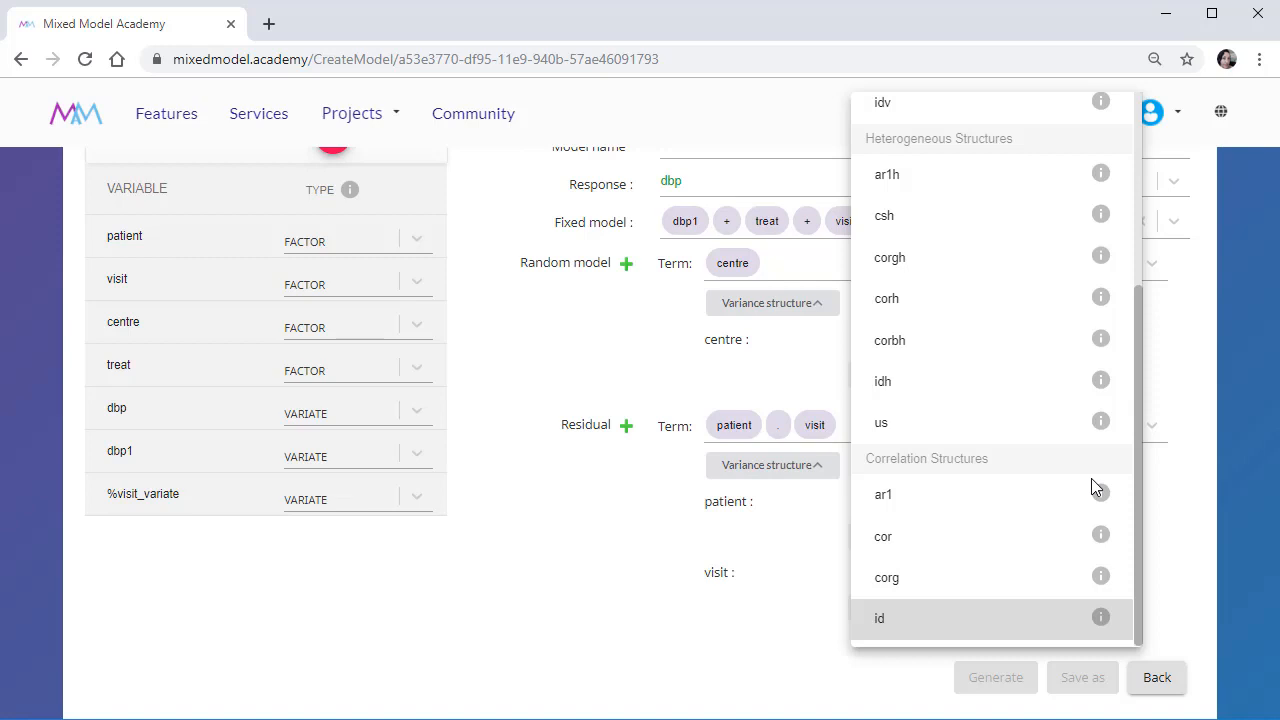
click(1023, 502)
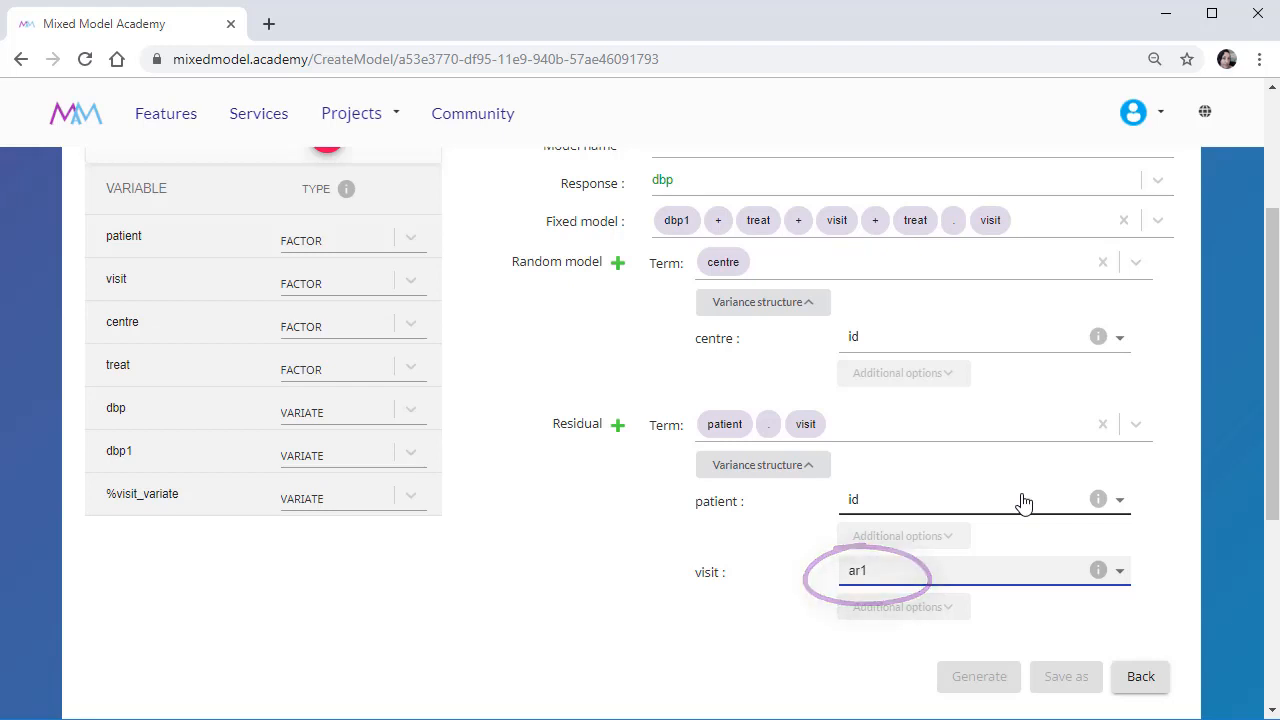
Name the model "Repeated Measures - AR1".
scroll(640, 400, up, 3)
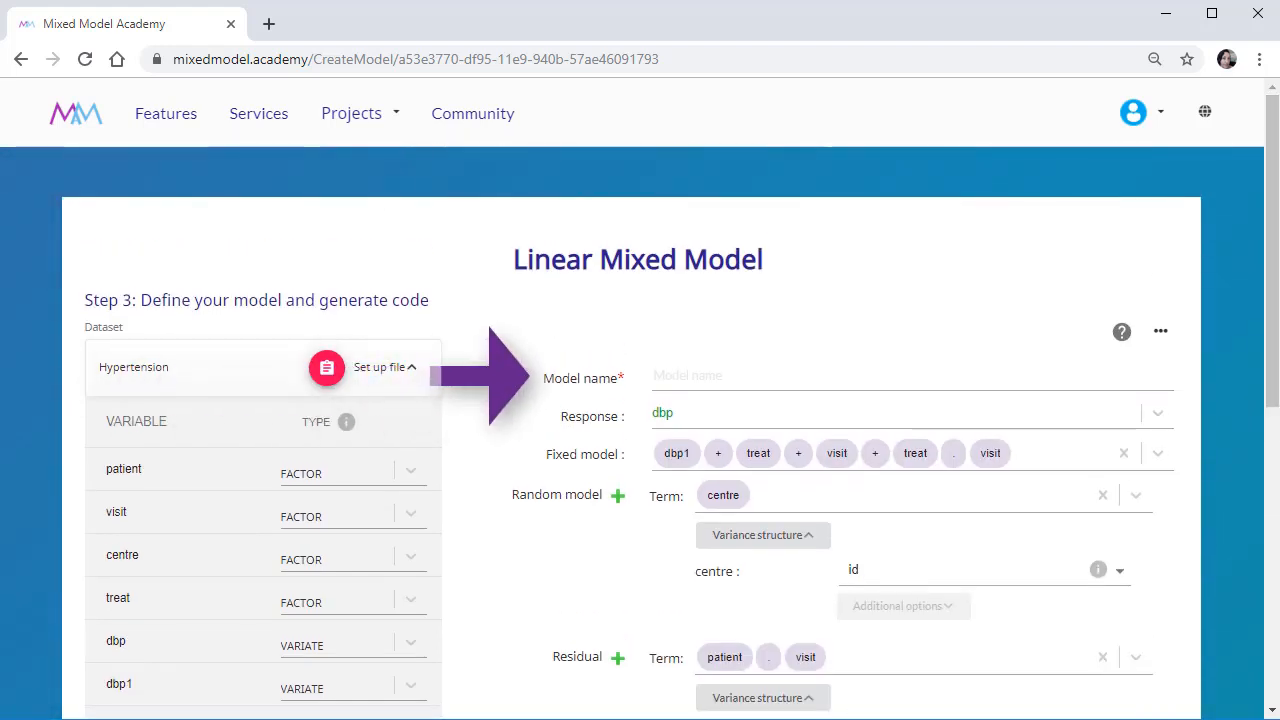
text(Repeate)
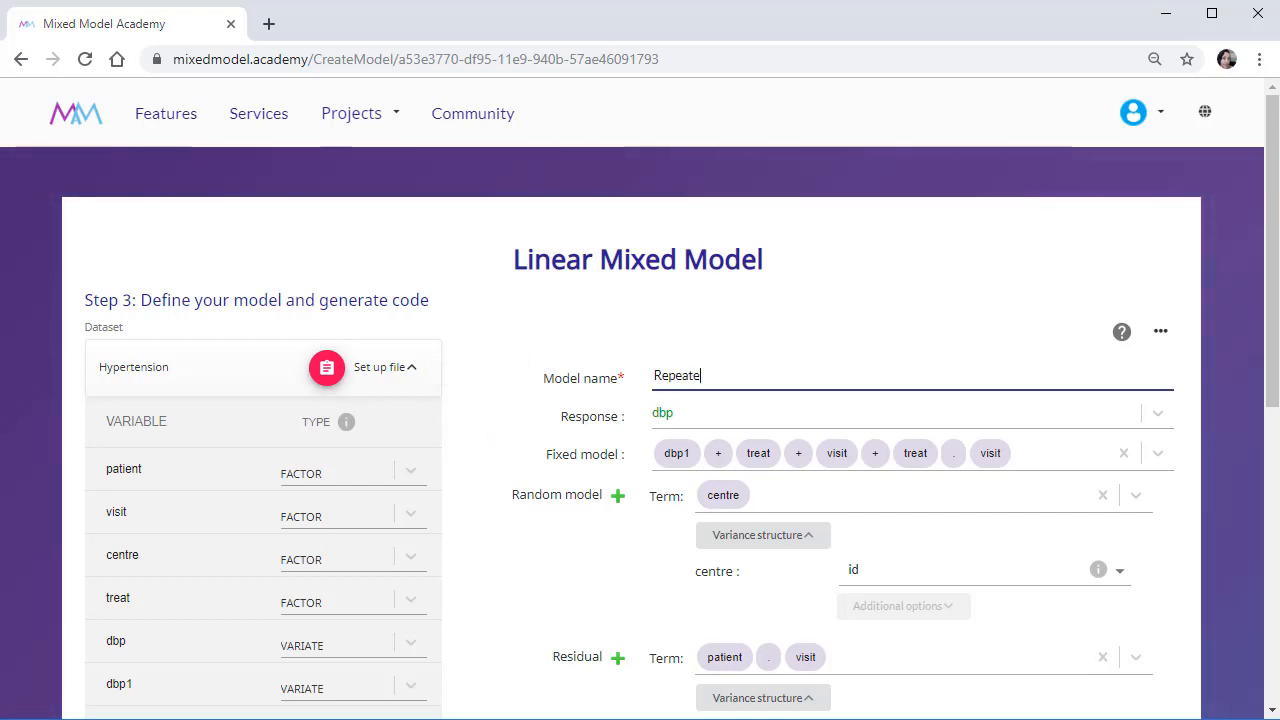
text(d Measures -)
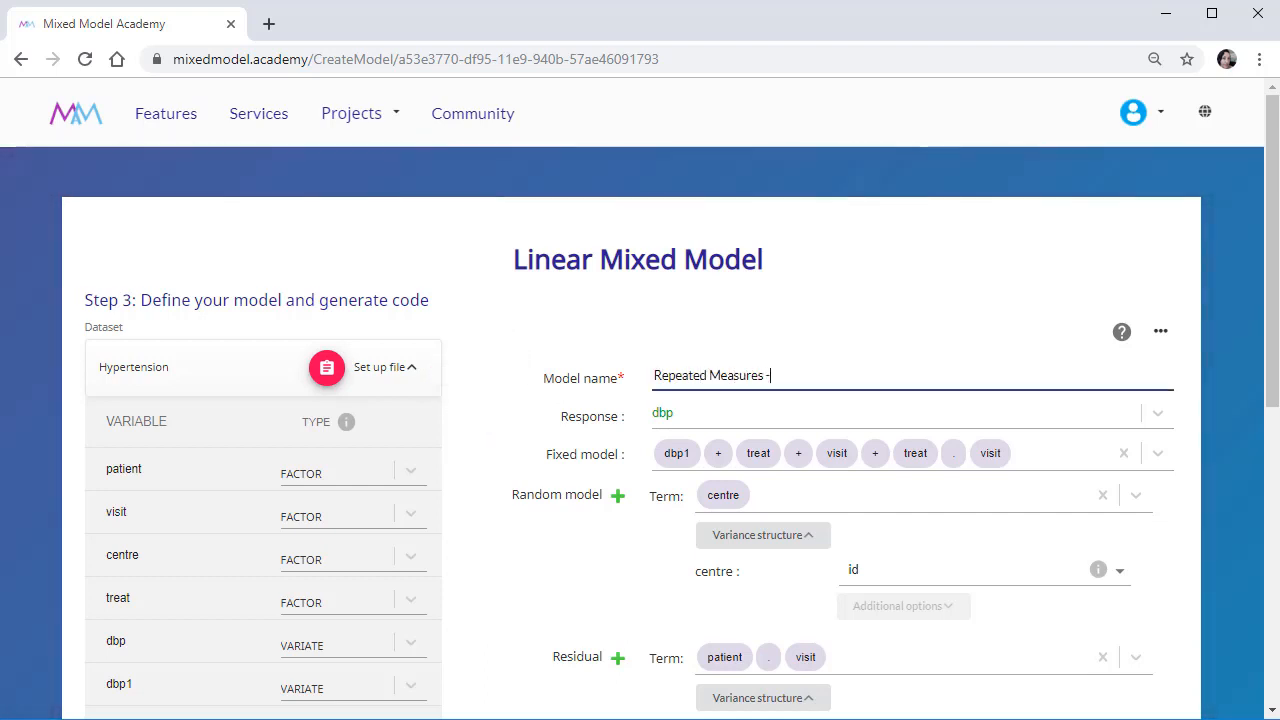
text( AR1)
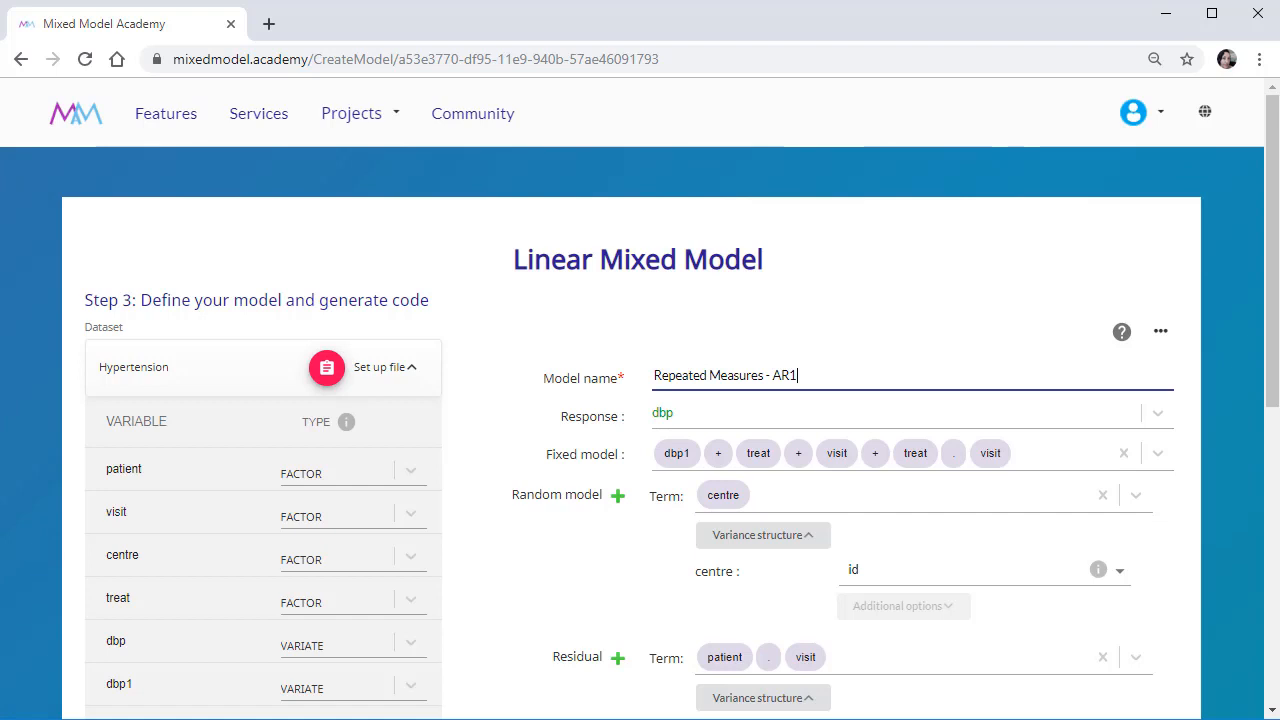
Generate the code for the model and view its nlme and SAS versions.
drag(1272, 250, 1272, 366)
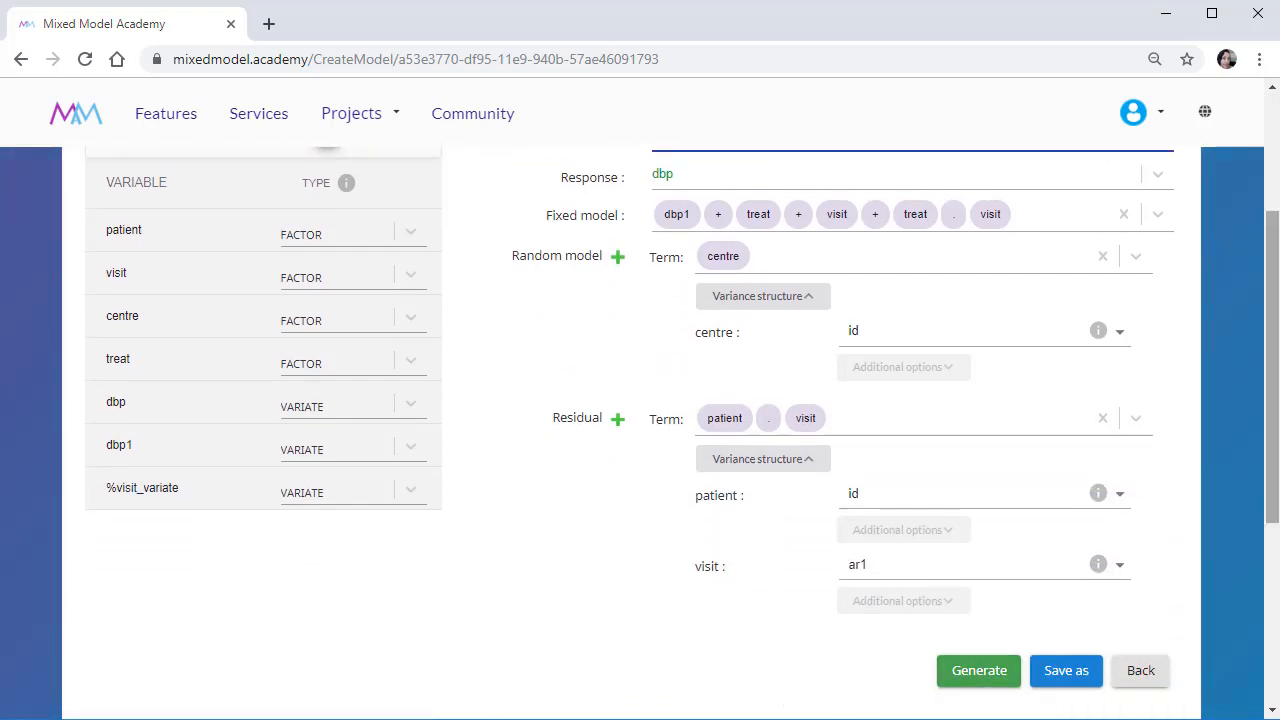
click(979, 670)
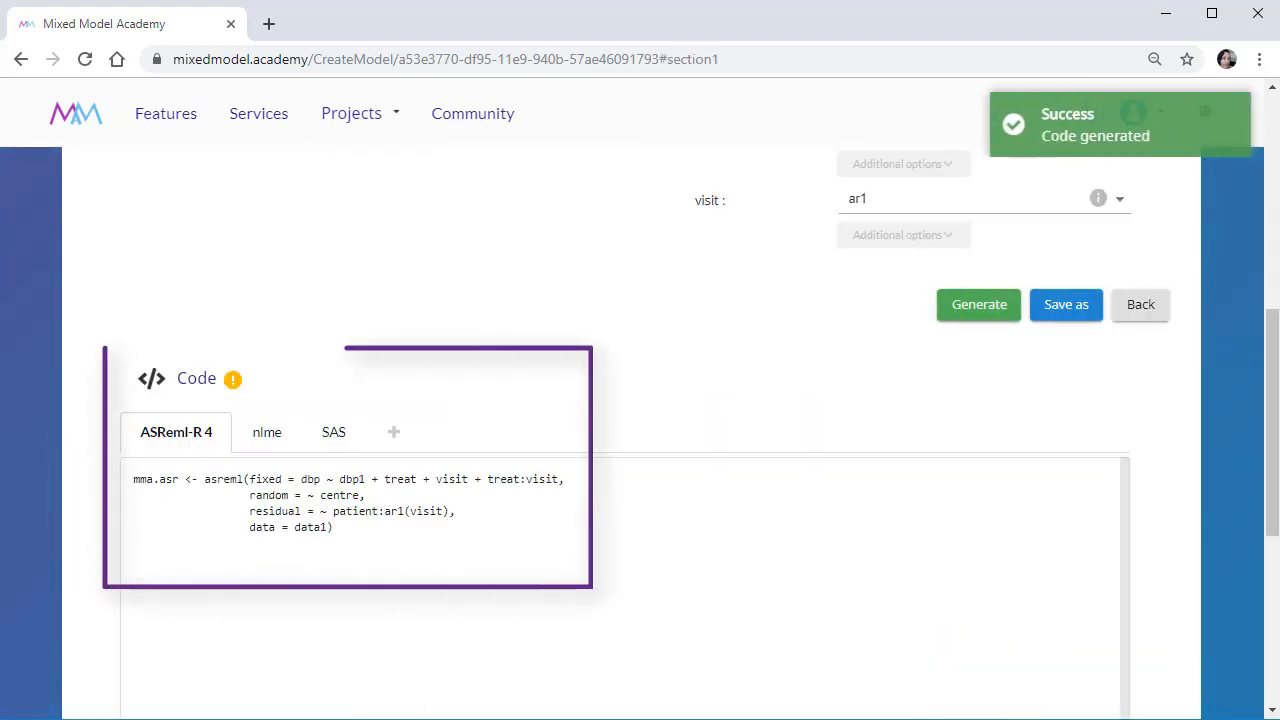
click(282, 448)
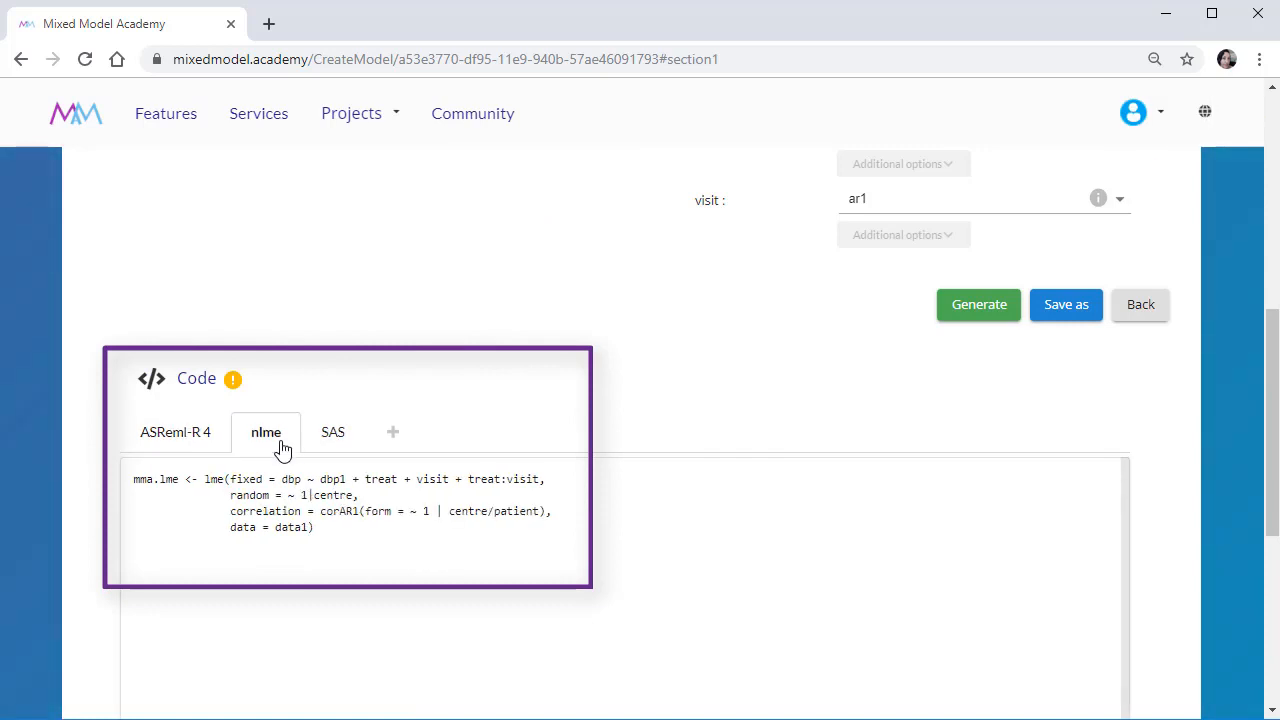
click(355, 447)
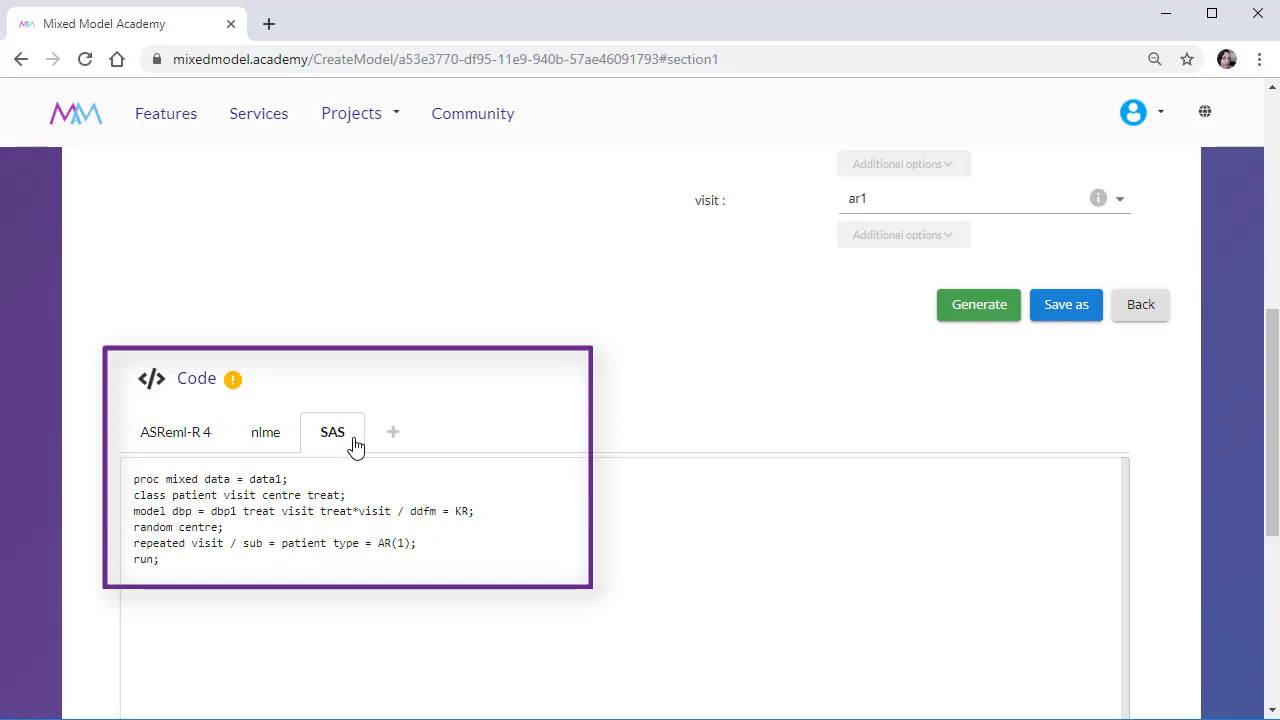